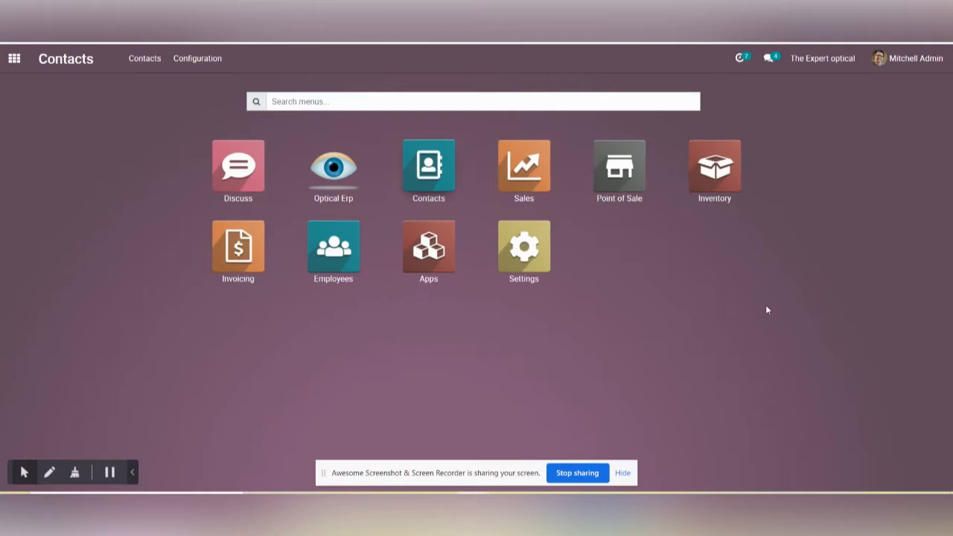
Step: Open the list of insurance classes in the Contacts configuration
{"action": "left_click", "coordinate": [418, 167]}
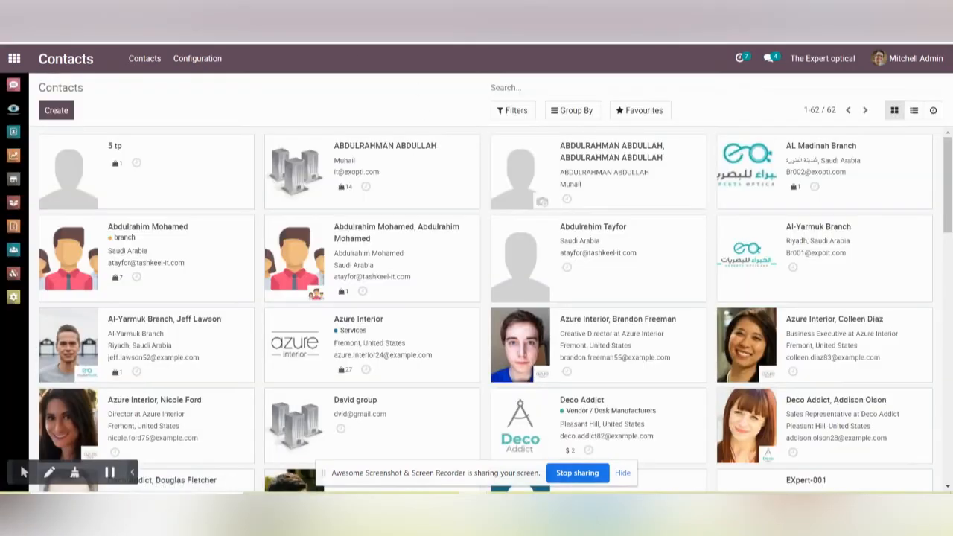
{"action": "left_click", "coordinate": [201, 66]}
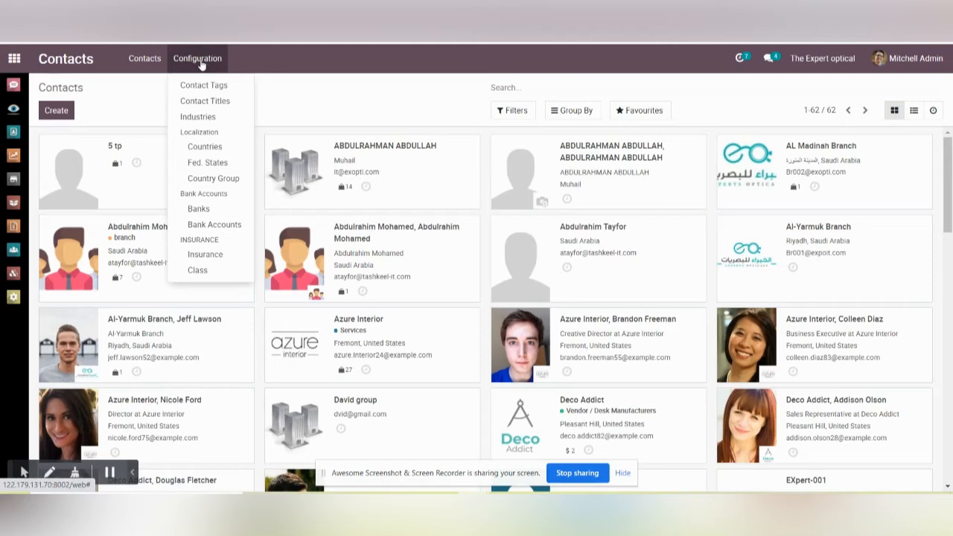
{"action": "left_click", "coordinate": [196, 271]}
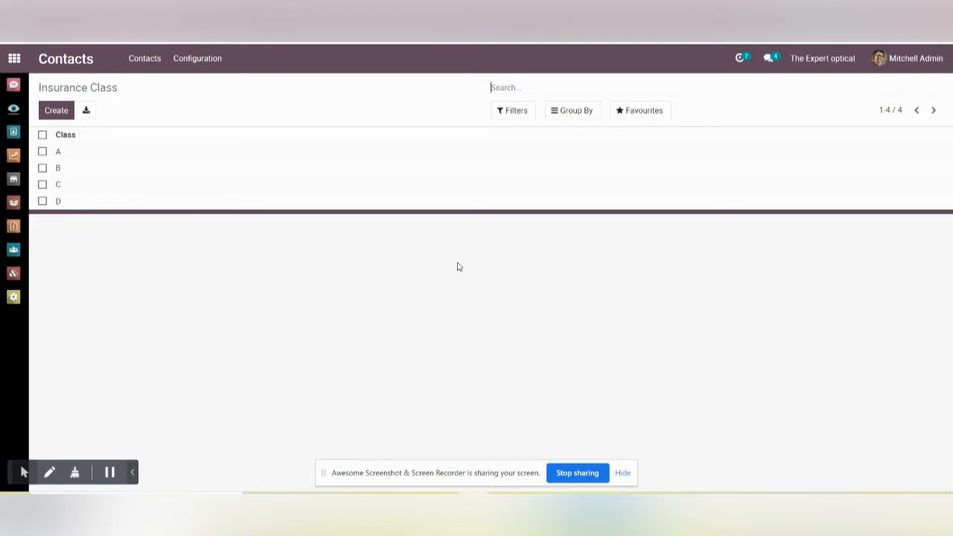
Step: Review the deduction percentage and maximum of insurance classes A to D in edit mode, saving the record at class D
{"action": "left_click", "coordinate": [68, 151]}
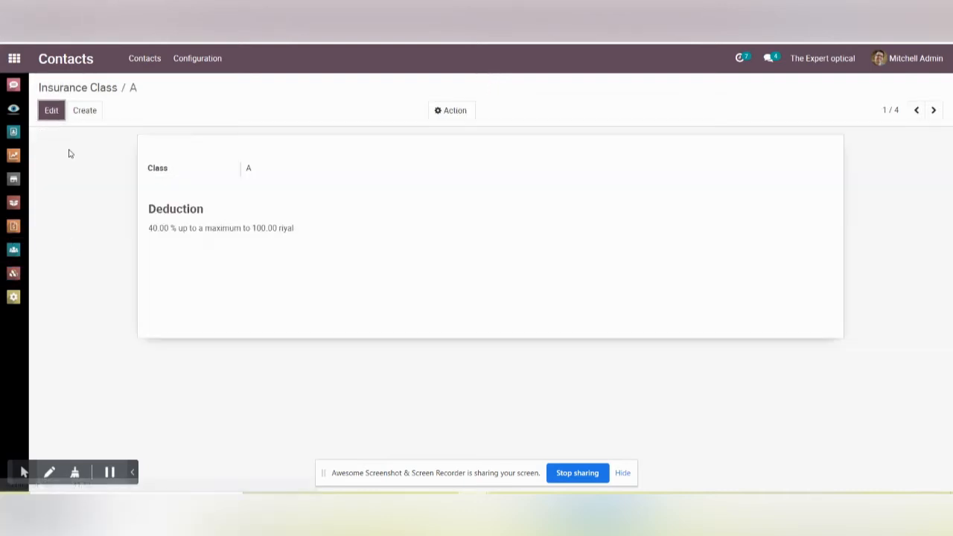
{"action": "left_click", "coordinate": [49, 112]}
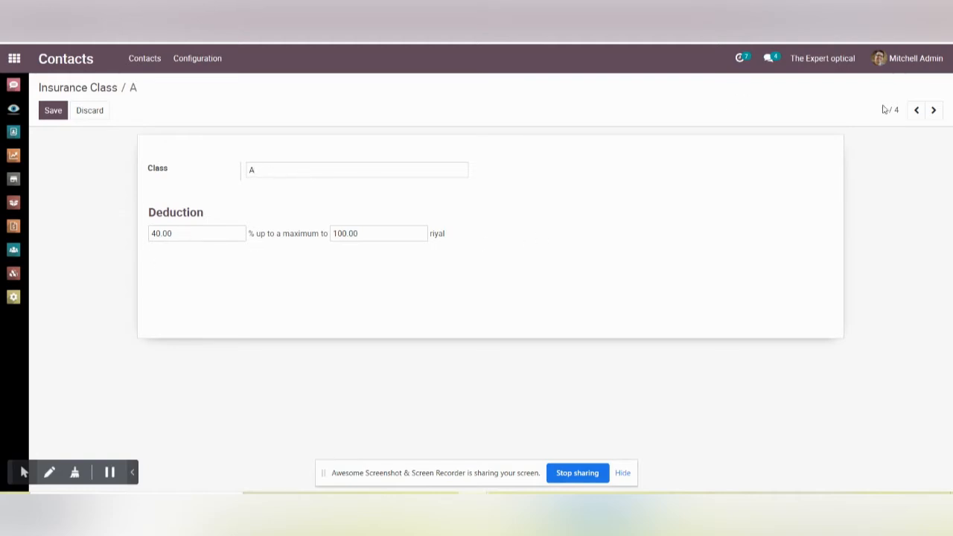
{"action": "left_click", "coordinate": [937, 111]}
{"action": "left_click", "coordinate": [934, 117]}
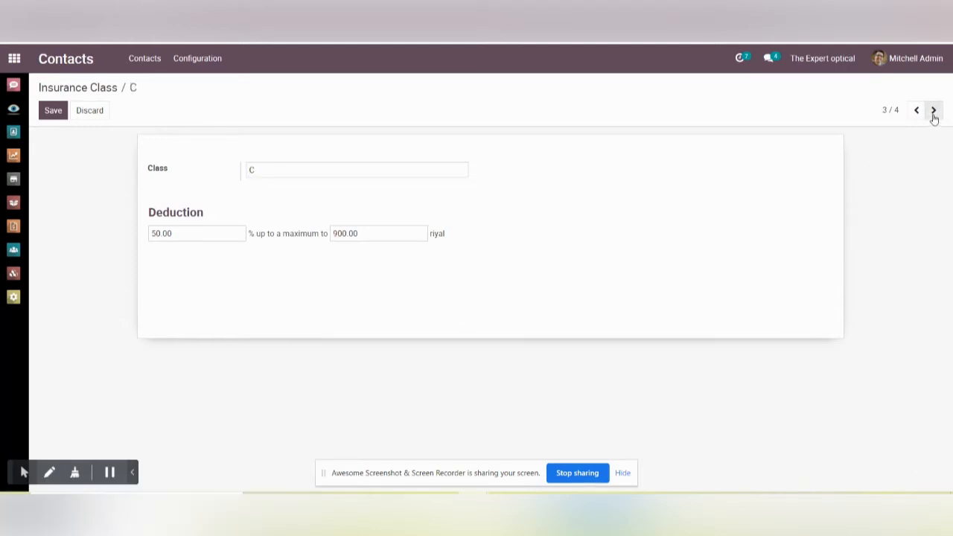
{"action": "left_click", "coordinate": [934, 117]}
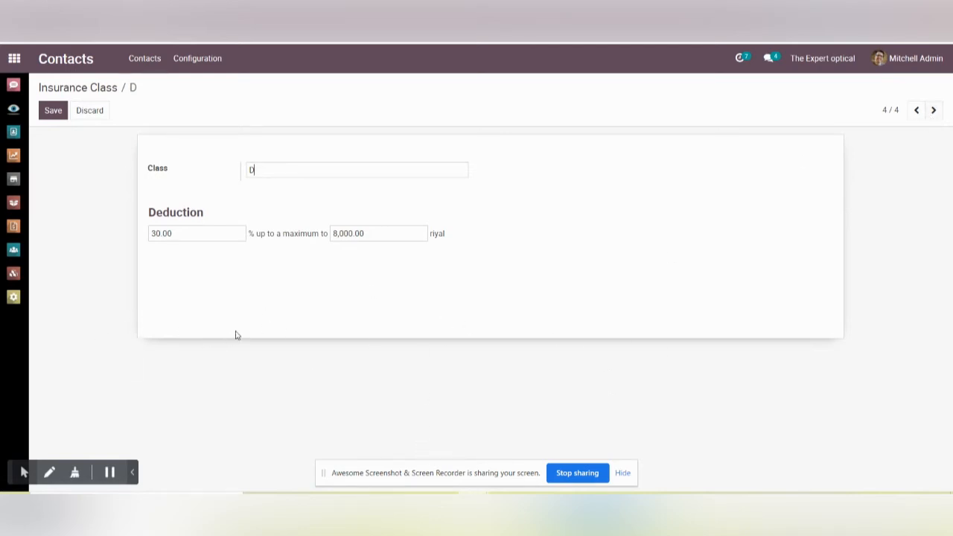
{"action": "left_click", "coordinate": [55, 114]}
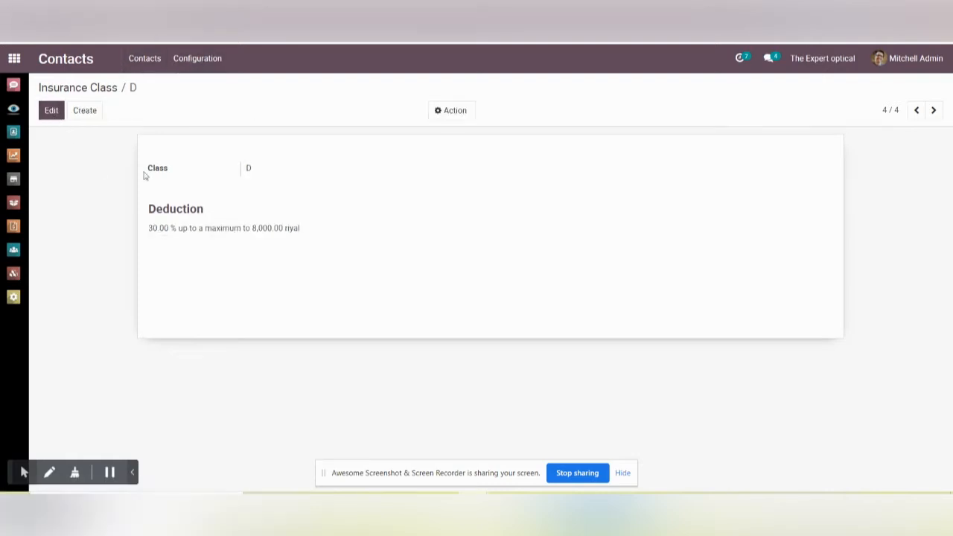
Step: Create a new insurance record from the Insurance configuration and enter its policy number
{"action": "left_click", "coordinate": [200, 64]}
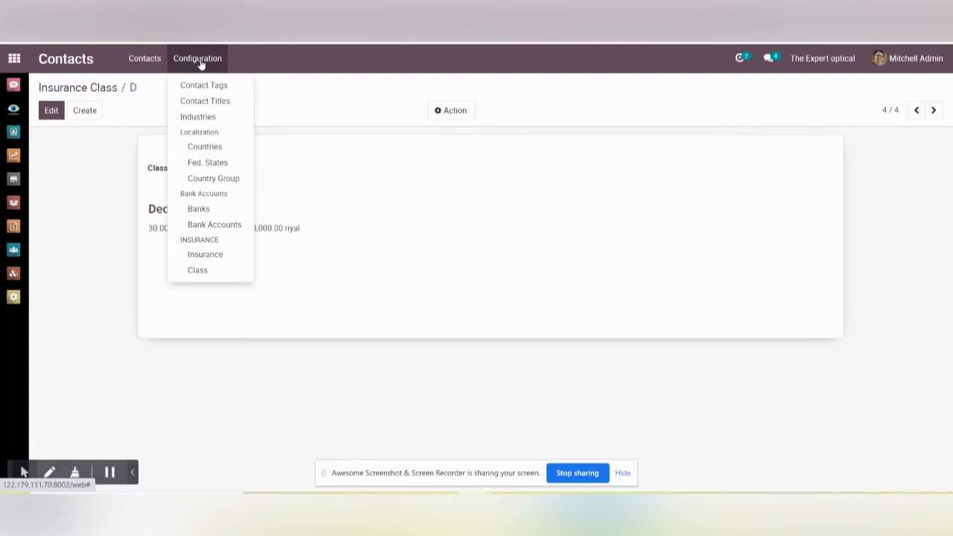
{"action": "left_click", "coordinate": [212, 256]}
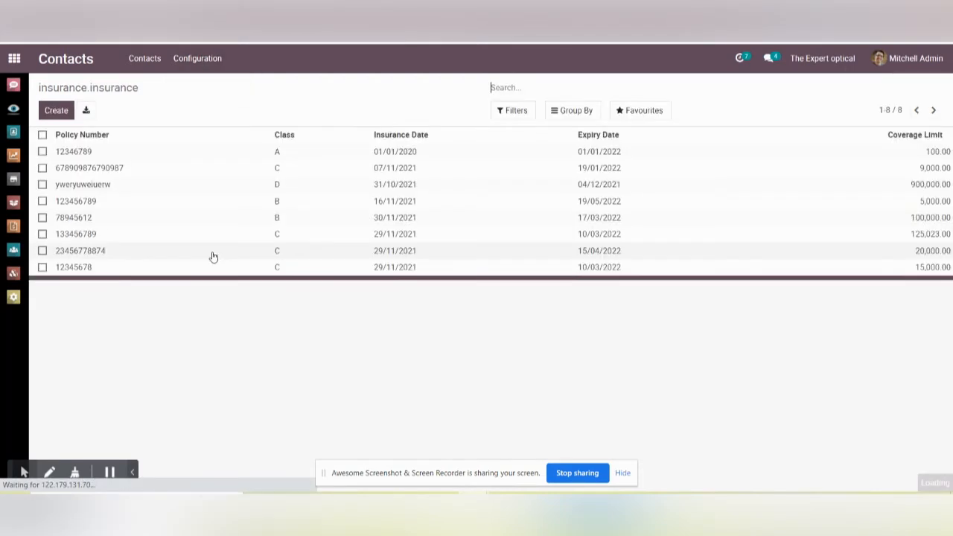
{"action": "left_click", "coordinate": [66, 110]}
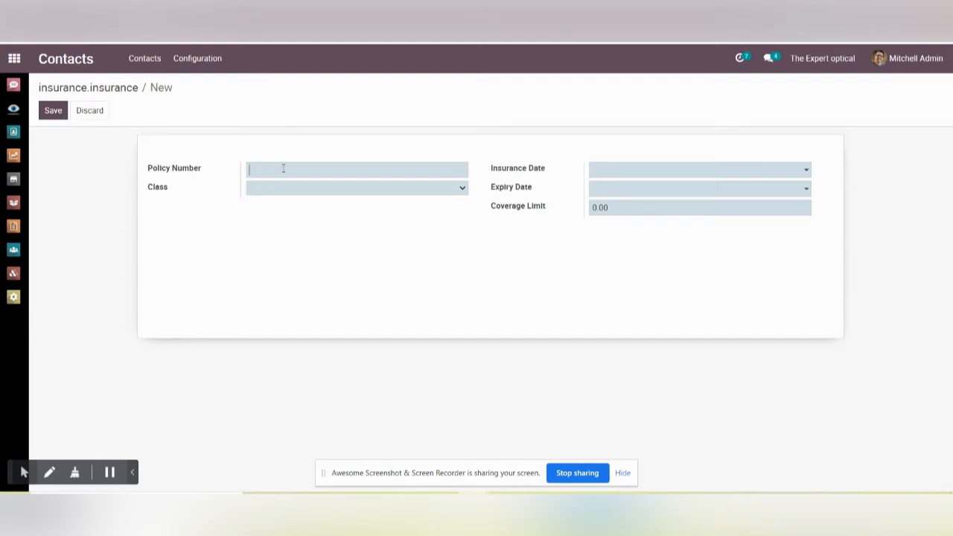
Step: Set the policy's insurance date to 07/12/2021 and its expiry date to 07/01/2022
{"action": "left_click", "coordinate": [629, 173]}
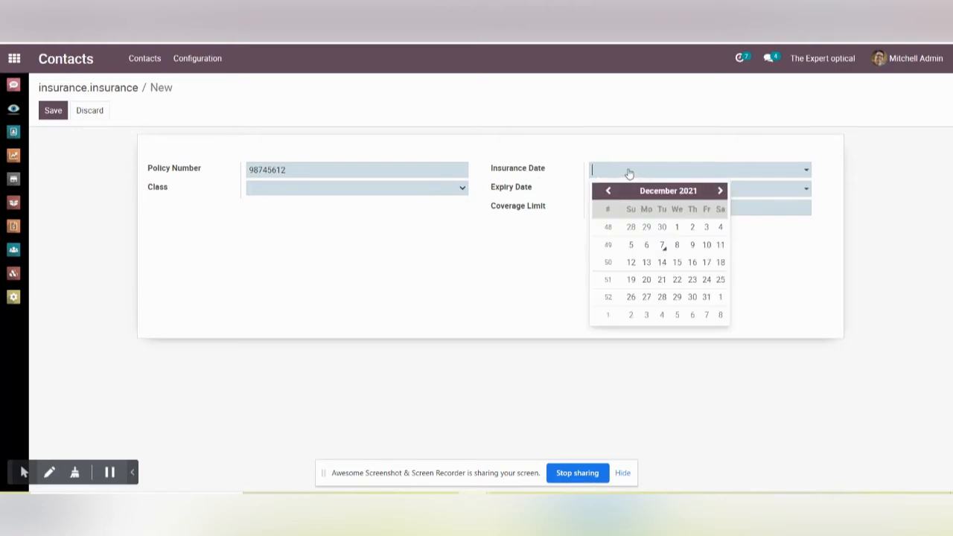
{"action": "left_click", "coordinate": [662, 246]}
{"action": "left_click", "coordinate": [731, 191]}
{"action": "left_click", "coordinate": [720, 209]}
{"action": "left_click", "coordinate": [706, 268]}
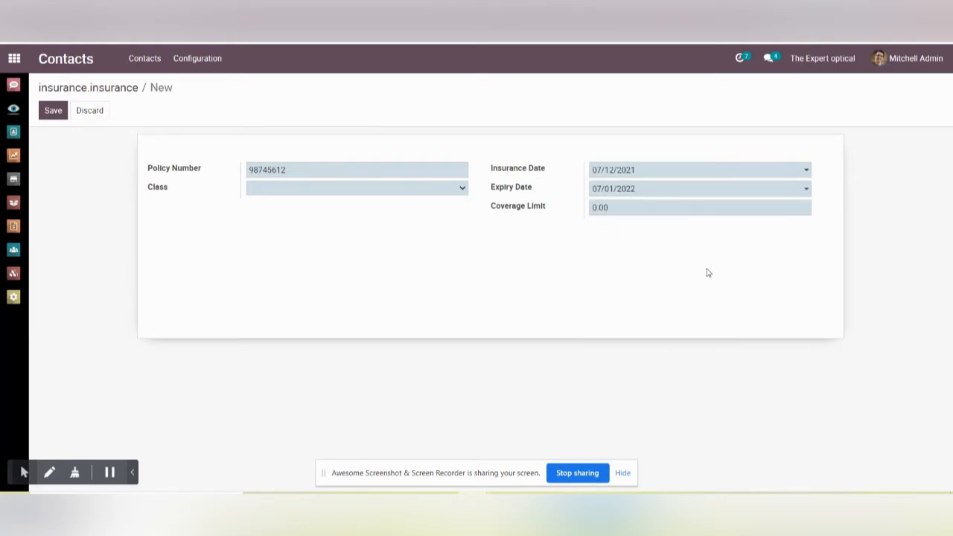
Step: Assign class C to the policy, set its coverage limit to 15,000, and save the record
{"action": "left_click", "coordinate": [400, 194]}
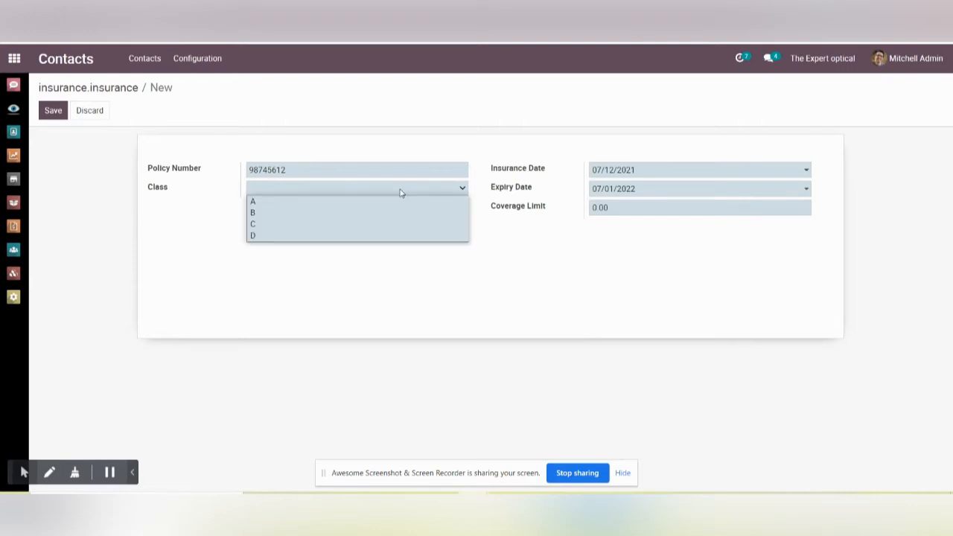
{"action": "left_click", "coordinate": [259, 224]}
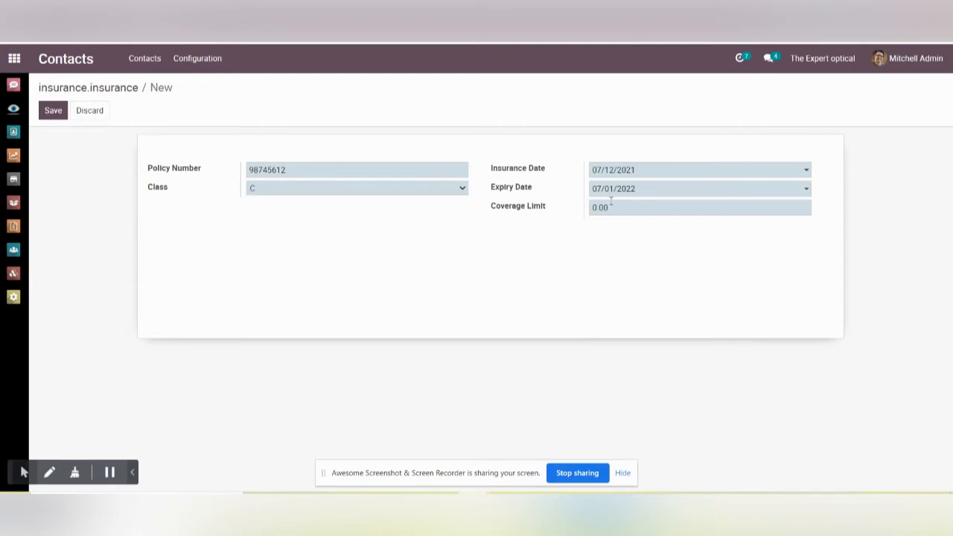
{"action": "left_click_drag", "start_coordinate": [615, 208], "coordinate": [567, 212]}
{"action": "type", "text": "150000"}
{"action": "left_click", "coordinate": [51, 110]}
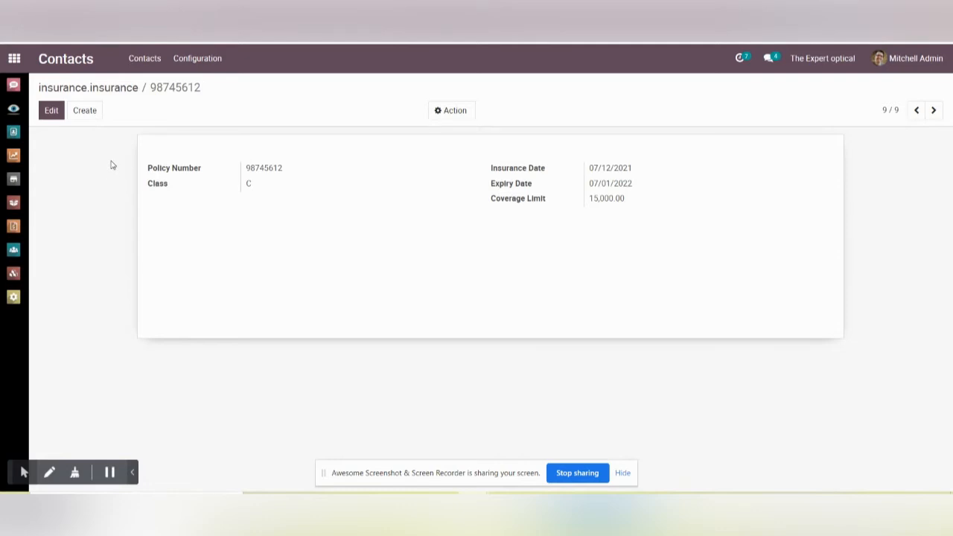
Step: Create a new contact, filling in the name and address from the saved entry and the company details from the first suggested match
{"action": "left_click", "coordinate": [142, 61]}
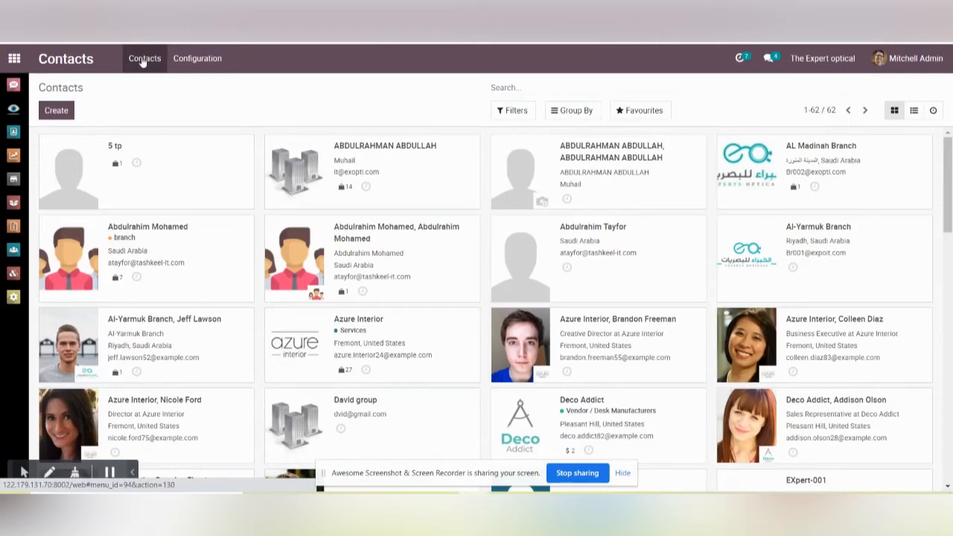
{"action": "left_click", "coordinate": [55, 111]}
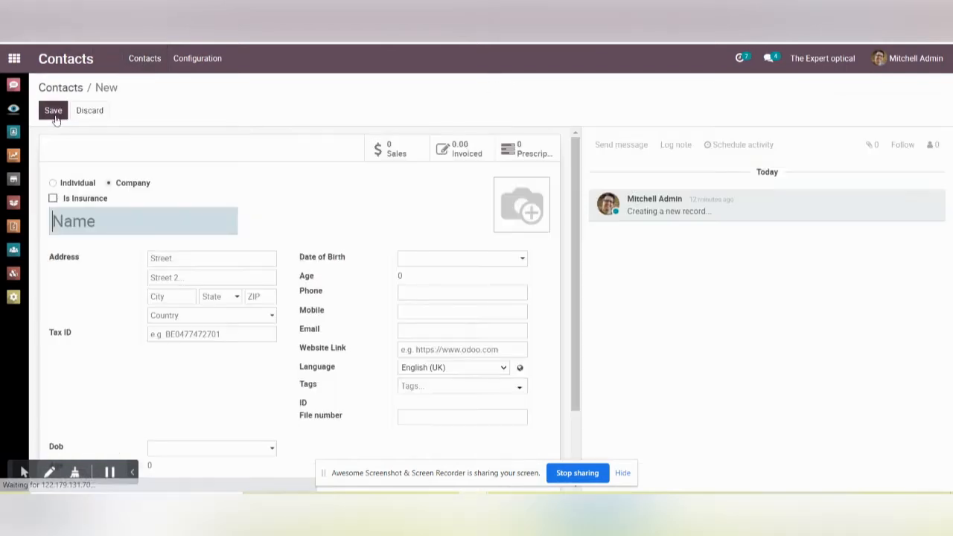
{"action": "left_click", "coordinate": [110, 225]}
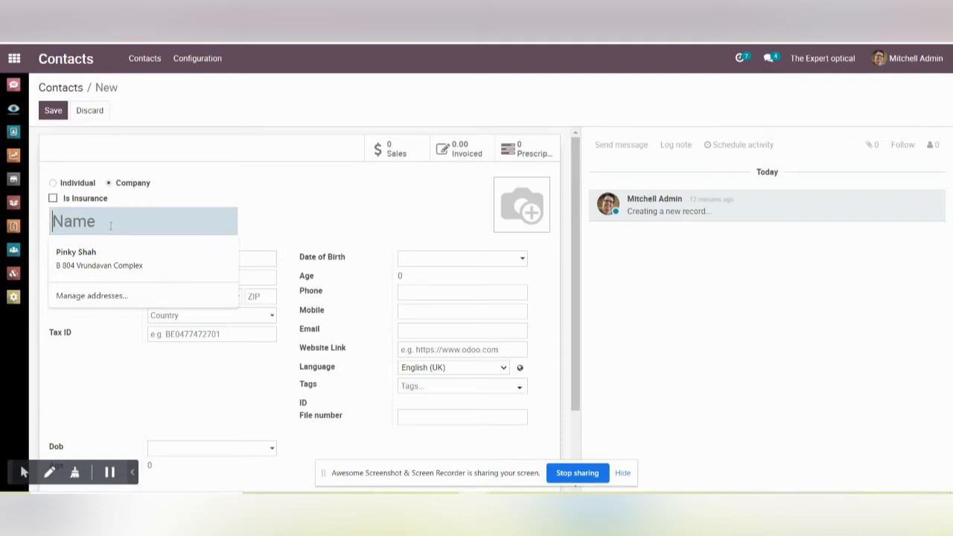
{"action": "left_click", "coordinate": [108, 253]}
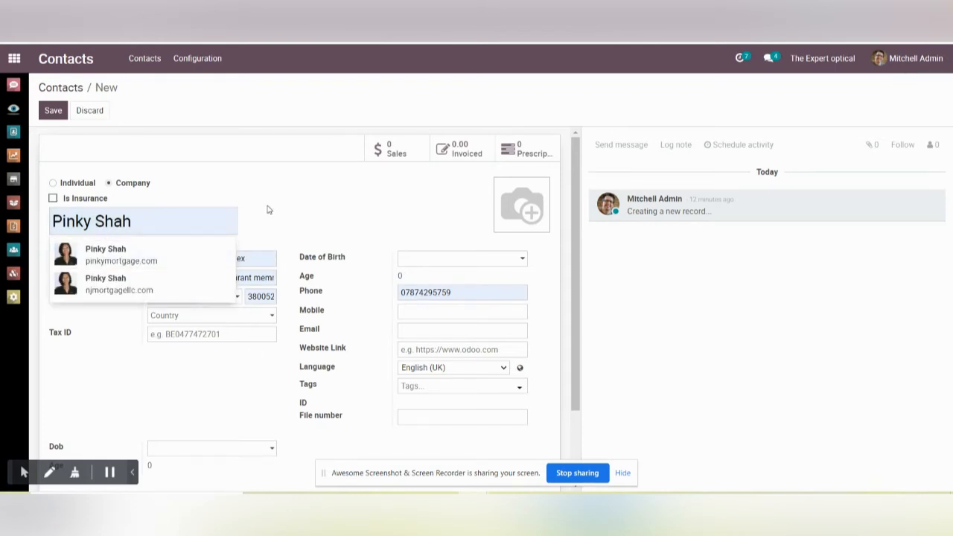
{"action": "left_click", "coordinate": [147, 251]}
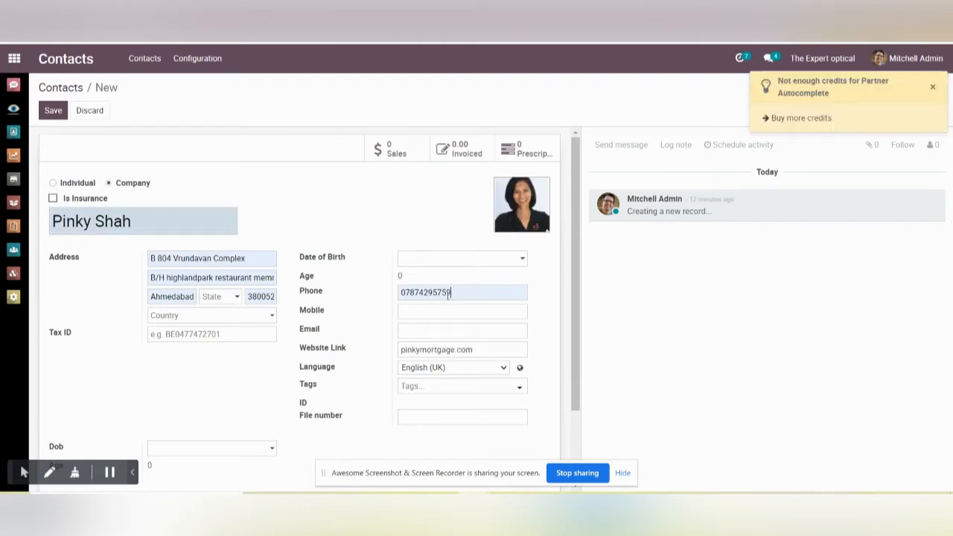
Step: Replace the contact's phone number and set the date of birth in the Date of Birth field
{"action": "left_click", "coordinate": [469, 293]}
{"action": "type", "text": "123456678"}
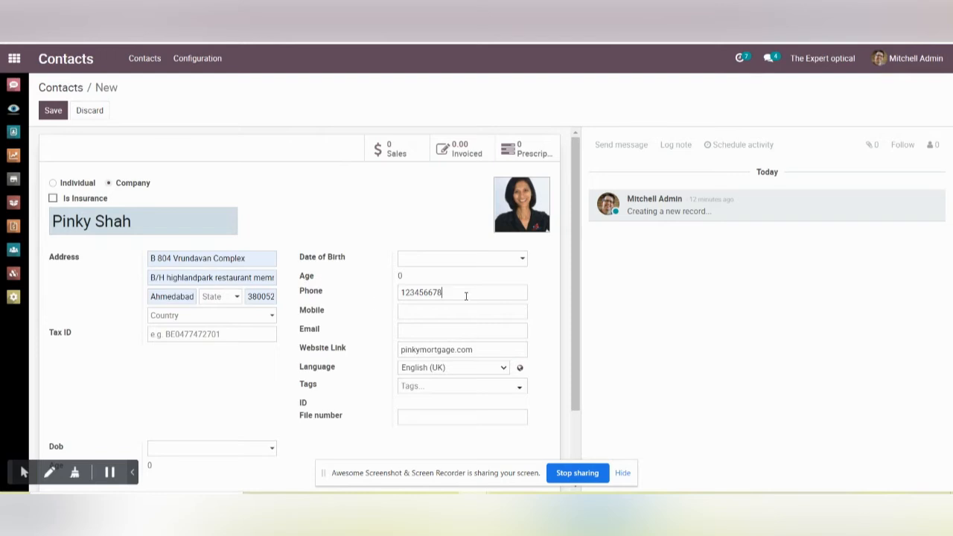
{"action": "left_click", "coordinate": [502, 260]}
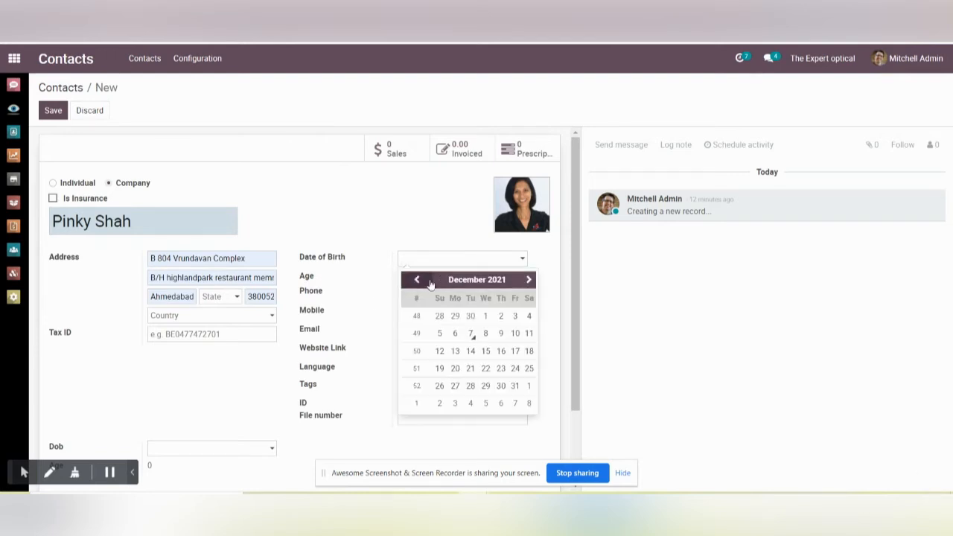
{"action": "left_click", "coordinate": [499, 286]}
{"action": "left_click", "coordinate": [404, 279]}
{"action": "double_click", "coordinate": [404, 279]}
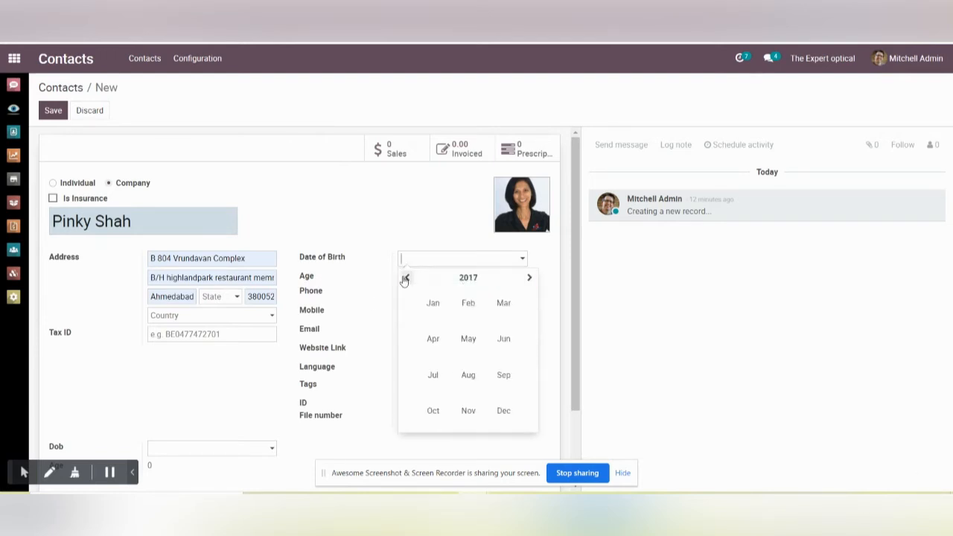
{"action": "triple_click", "coordinate": [405, 279]}
{"action": "double_click", "coordinate": [405, 280]}
{"action": "double_click", "coordinate": [404, 280]}
{"action": "left_click", "coordinate": [469, 303]}
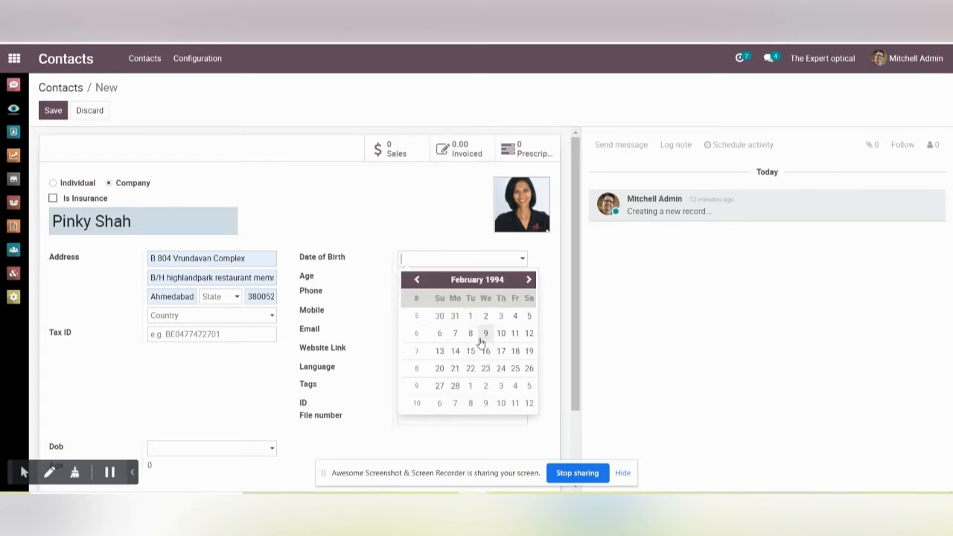
{"action": "left_click", "coordinate": [485, 334]}
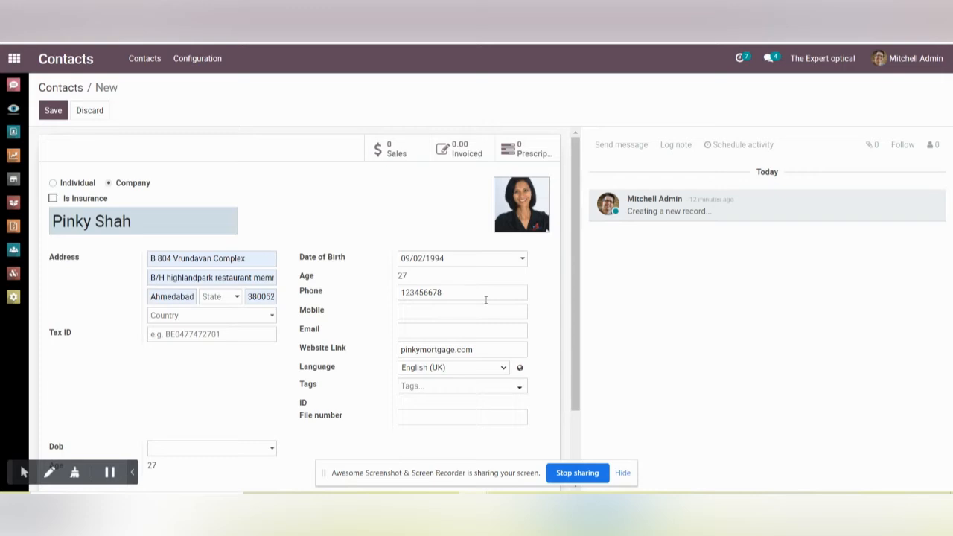
Step: Enter the contact's mobile number
{"action": "left_click", "coordinate": [420, 312]}
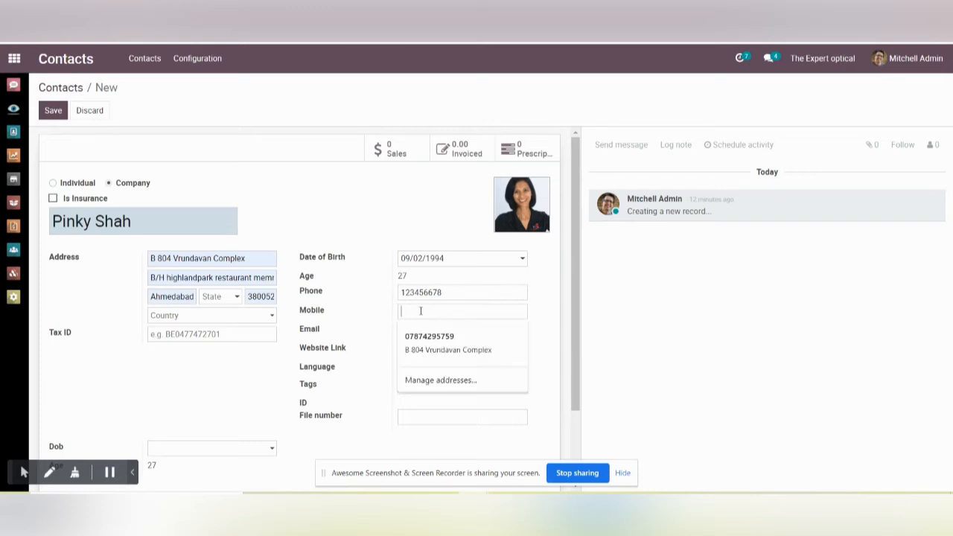
{"action": "type", "text": "45"}
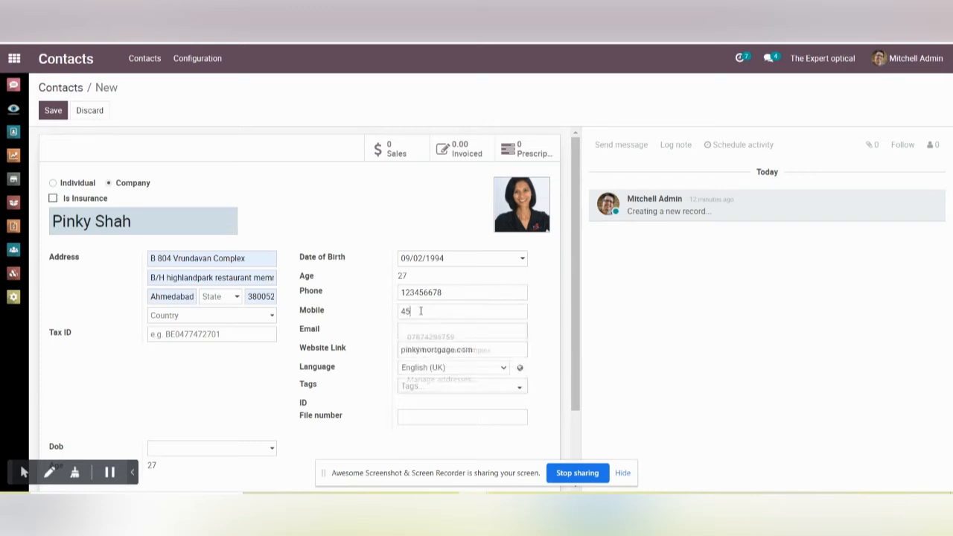
{"action": "type", "text": "689"}
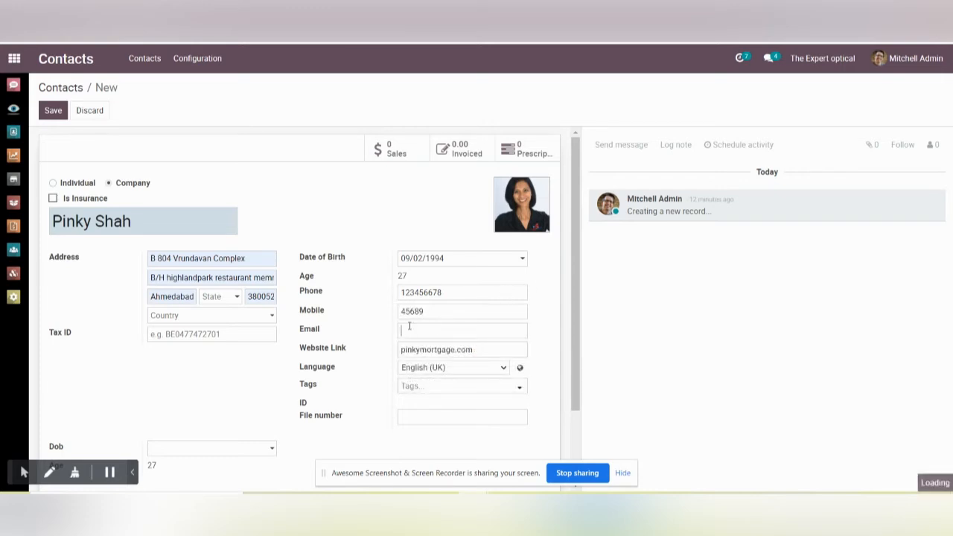
Step: Set the contact's date of birth in the Dob field to match the Date of Birth field
{"action": "scroll", "coordinate": [357, 402], "scroll_direction": "down", "scroll_amount": 1}
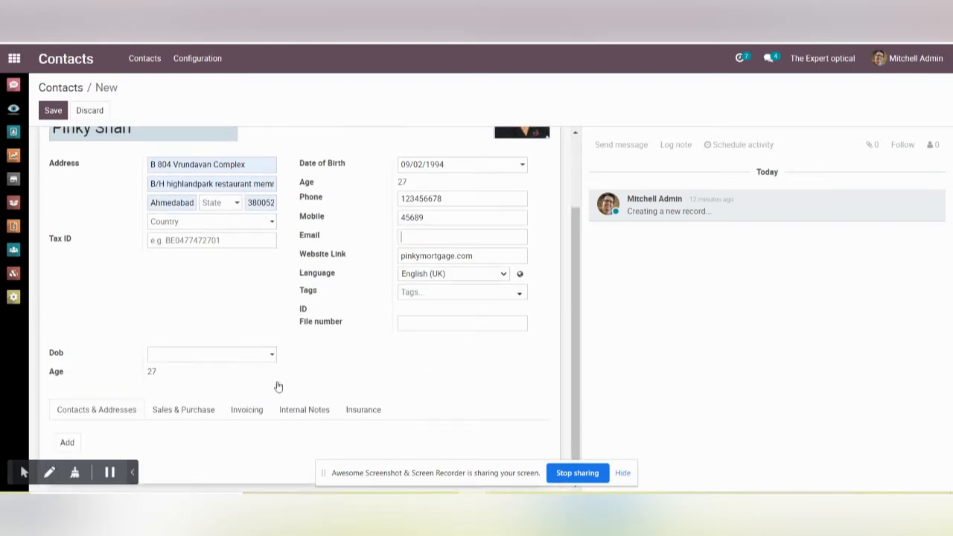
{"action": "left_click", "coordinate": [223, 356]}
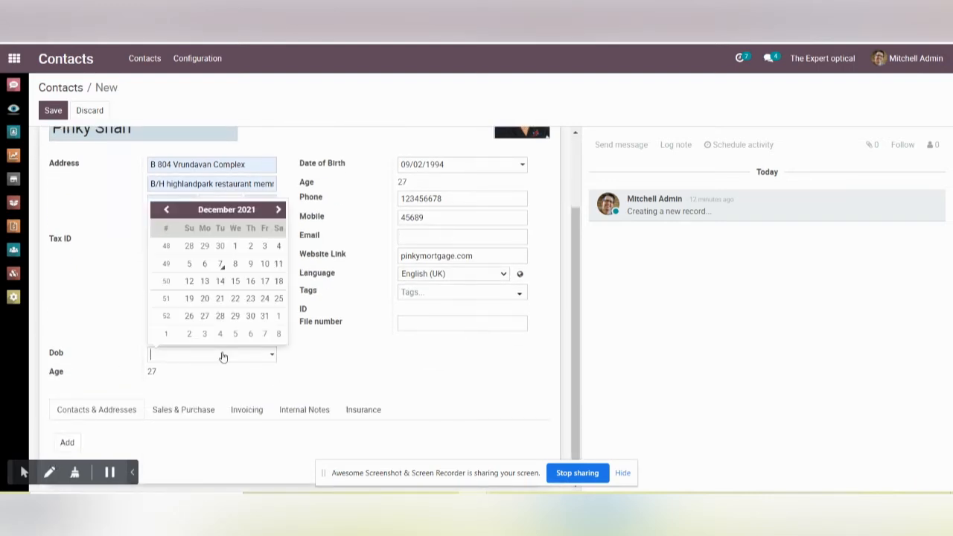
{"action": "left_click", "coordinate": [249, 213]}
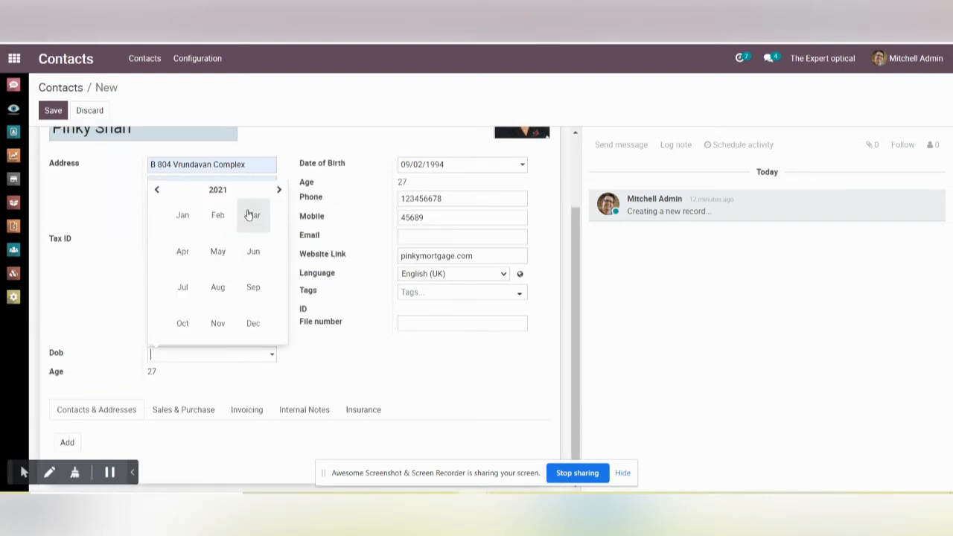
{"action": "double_click", "coordinate": [164, 193]}
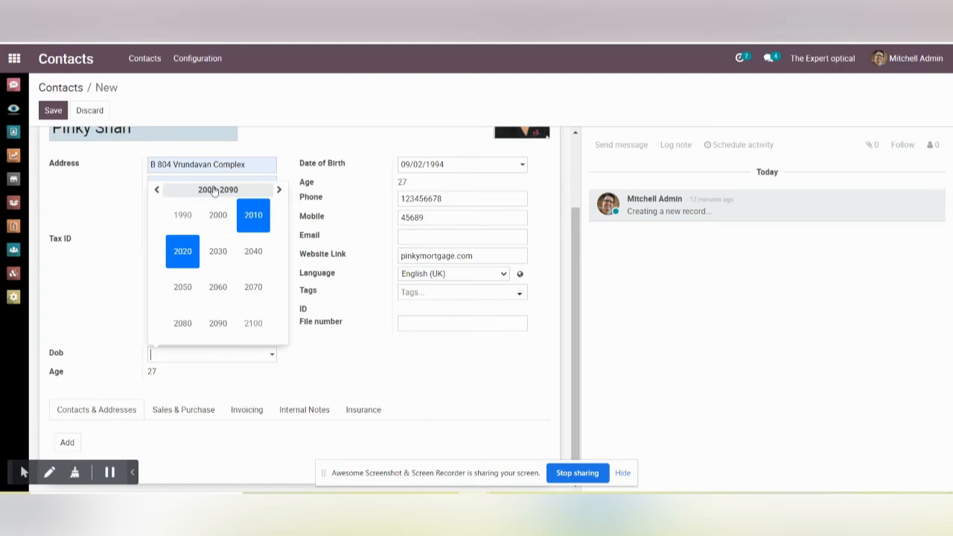
{"action": "scroll", "coordinate": [236, 221], "scroll_direction": "up", "scroll_amount": 2}
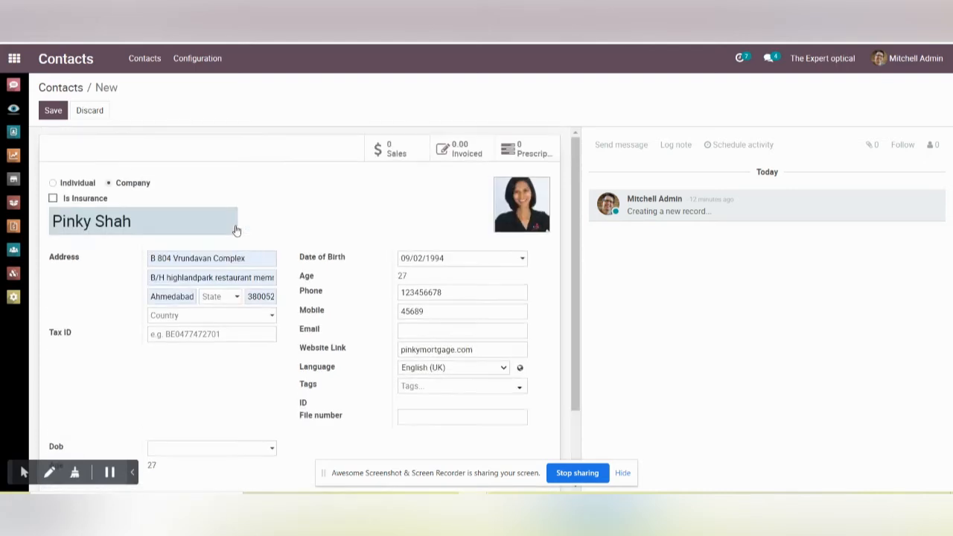
{"action": "scroll", "coordinate": [250, 325], "scroll_direction": "down", "scroll_amount": 2}
{"action": "left_click", "coordinate": [262, 355]}
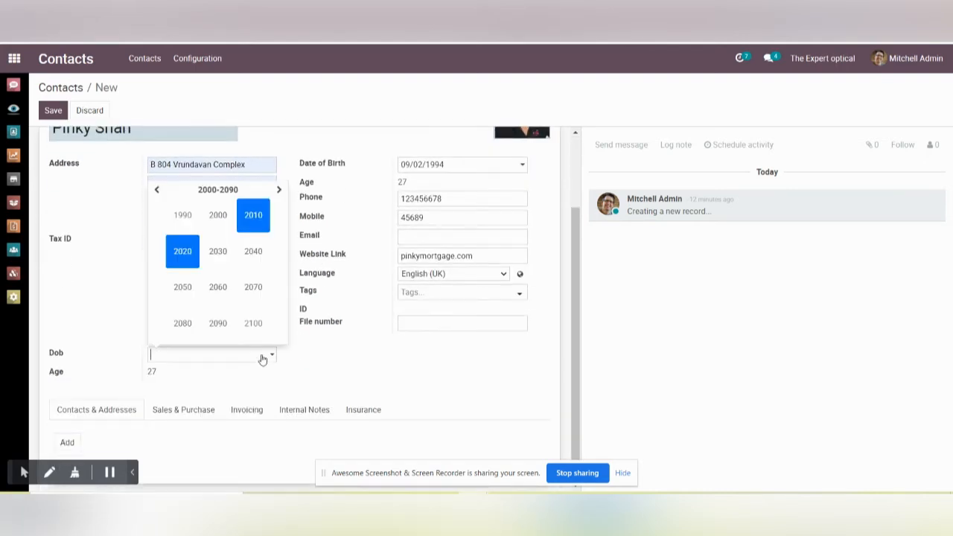
{"action": "left_click", "coordinate": [159, 191]}
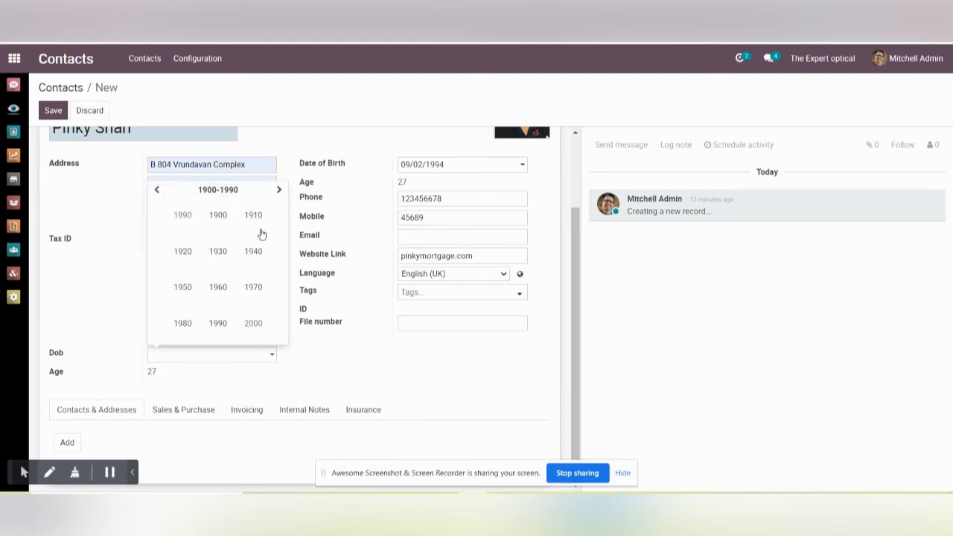
{"action": "left_click", "coordinate": [231, 331]}
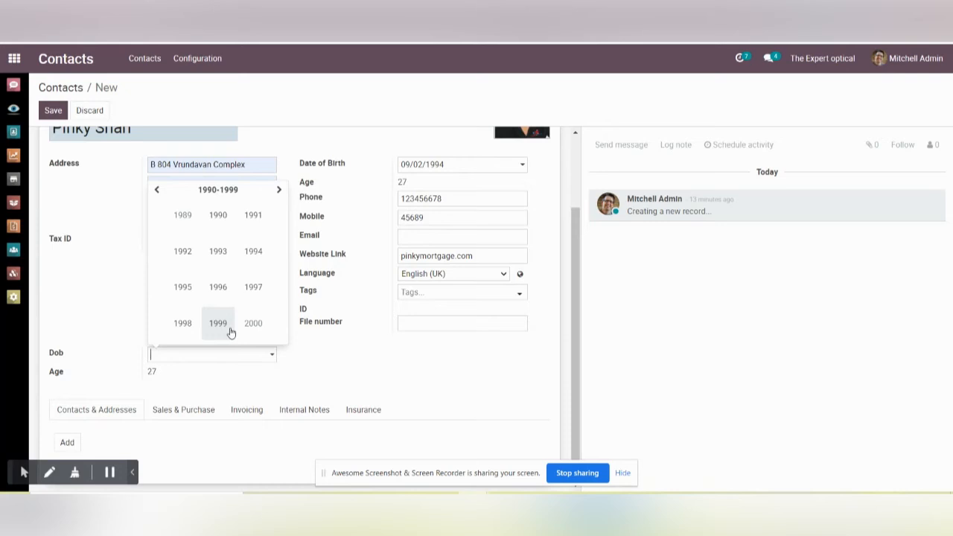
{"action": "left_click", "coordinate": [260, 256]}
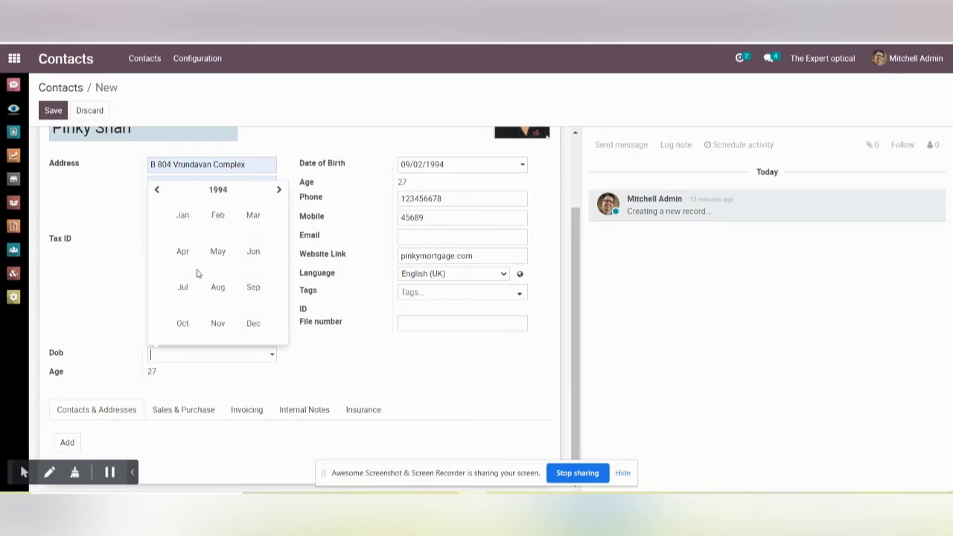
{"action": "left_click", "coordinate": [217, 215]}
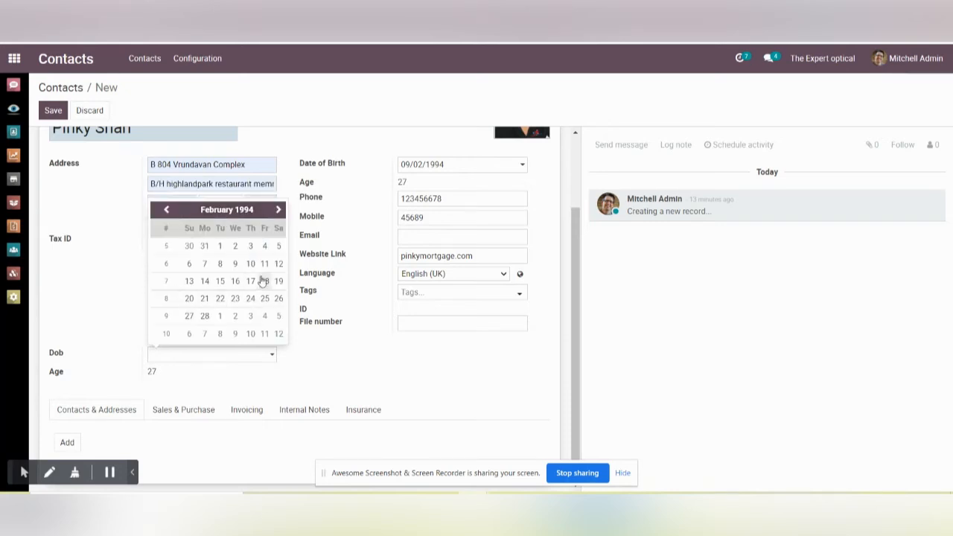
{"action": "left_click", "coordinate": [233, 265]}
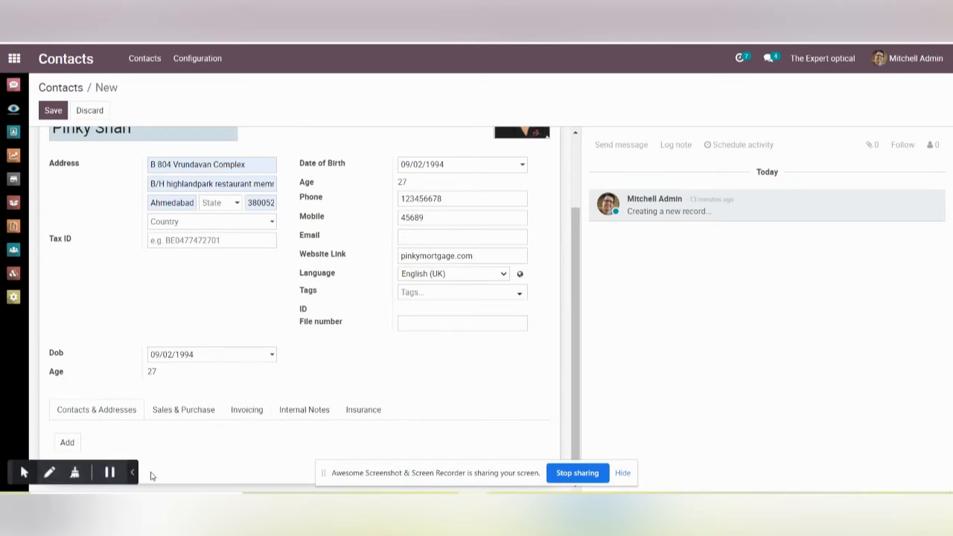
Step: Link the last suggested policy as the contact's insurance and save the contact
{"action": "left_click", "coordinate": [364, 410]}
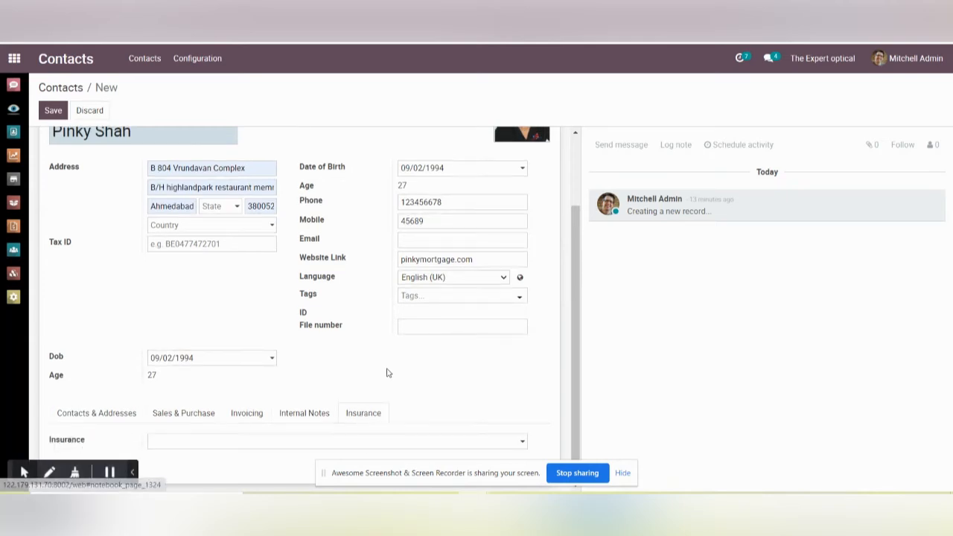
{"action": "left_click", "coordinate": [523, 444]}
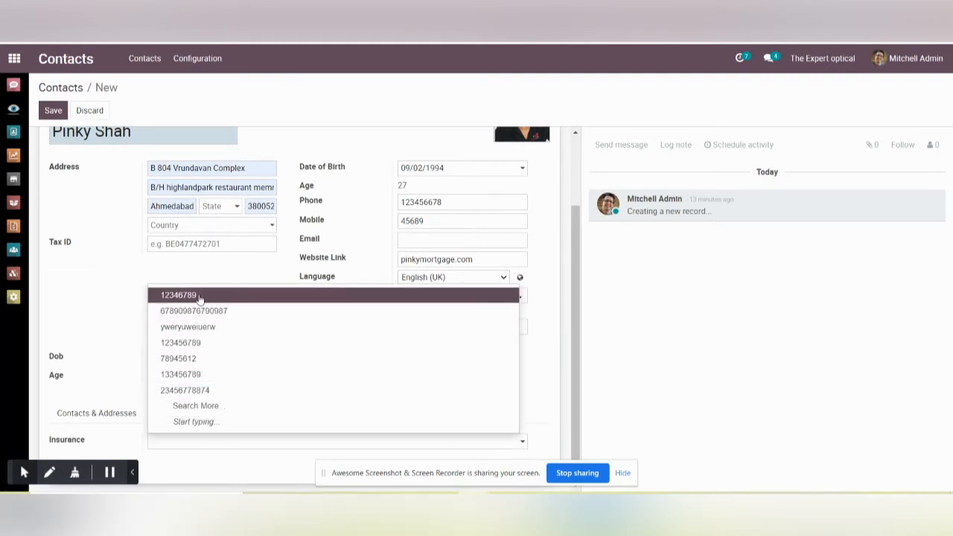
{"action": "left_click", "coordinate": [206, 396]}
{"action": "left_click", "coordinate": [54, 117]}
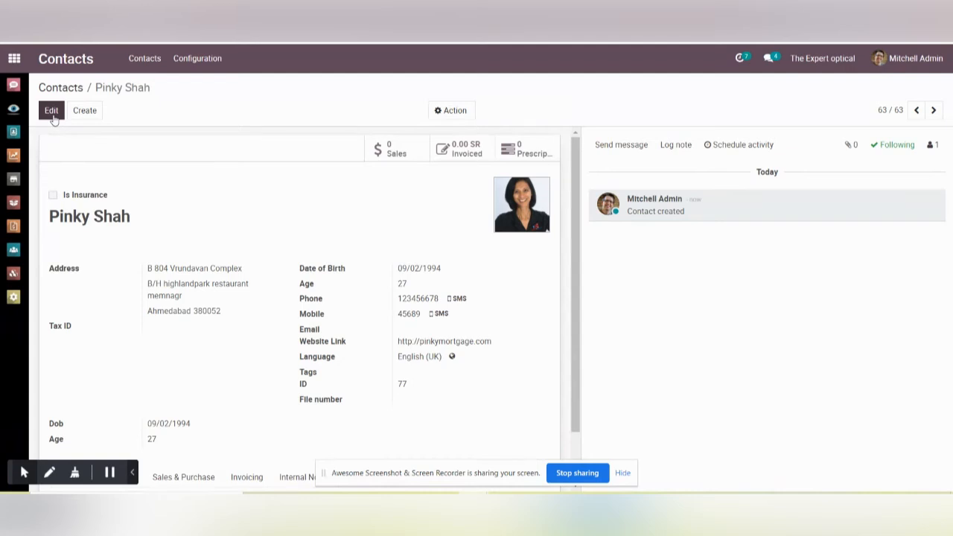
Step: Create a new company contact named David Group without using any of the suggested company matches
{"action": "left_click", "coordinate": [80, 113]}
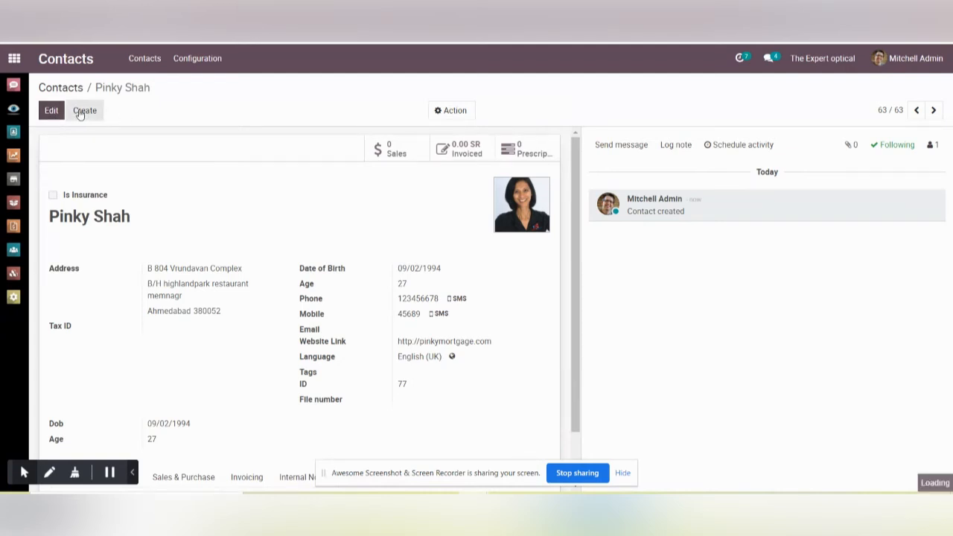
{"action": "left_click", "coordinate": [97, 222]}
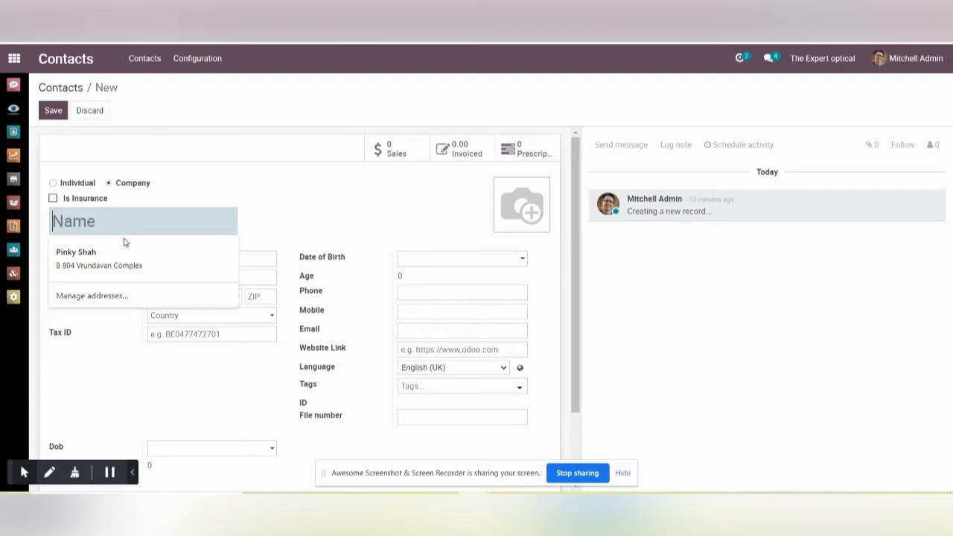
{"action": "type", "text": "Dav"}
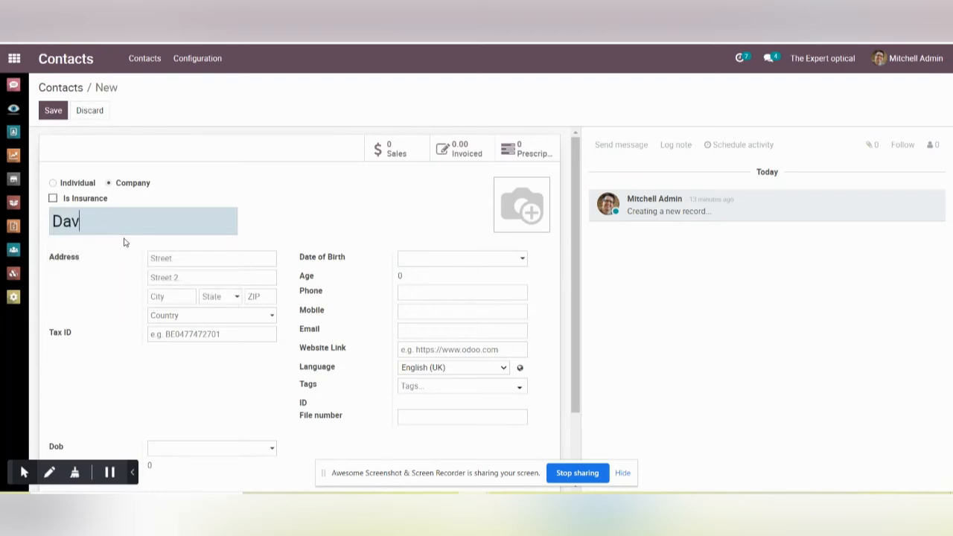
{"action": "type", "text": "id G"}
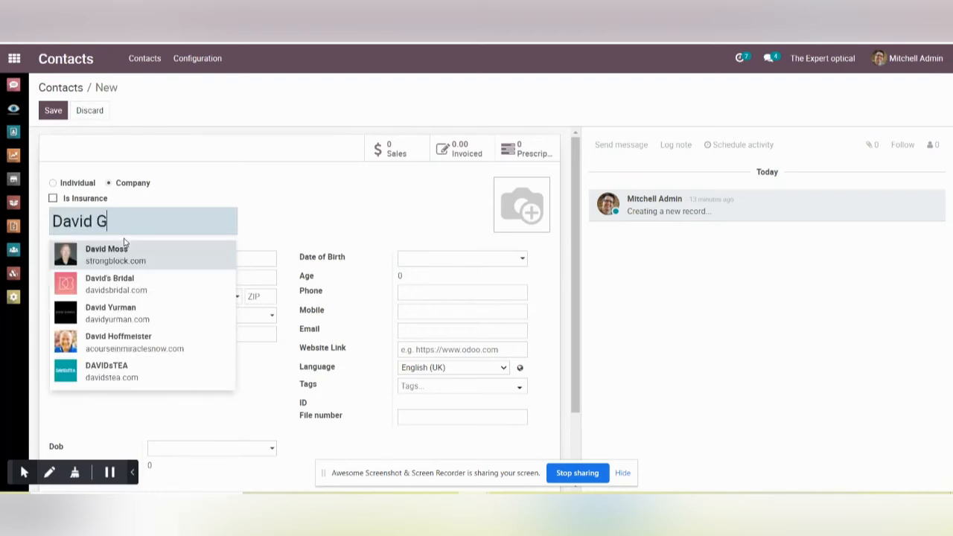
{"action": "type", "text": "roup"}
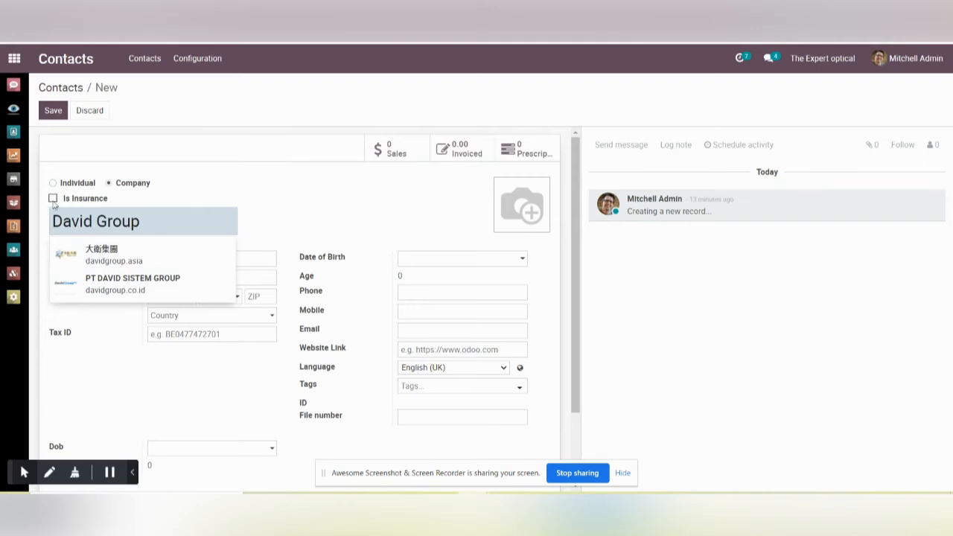
{"action": "left_click", "coordinate": [337, 206]}
Step: Set the new contact's date of birth in the Date of Birth field, leaving the phone number blank
{"action": "left_click", "coordinate": [440, 259]}
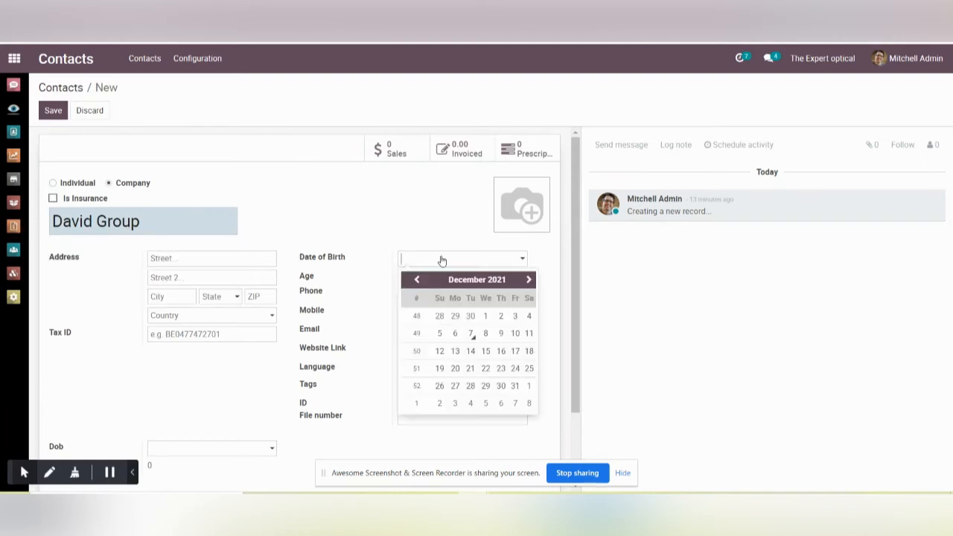
{"action": "left_click", "coordinate": [417, 280]}
{"action": "left_click", "coordinate": [416, 279]}
{"action": "left_click", "coordinate": [416, 279]}
{"action": "left_click", "coordinate": [416, 279]}
{"action": "left_click", "coordinate": [416, 279]}
{"action": "left_click", "coordinate": [417, 280]}
{"action": "left_click", "coordinate": [417, 280]}
{"action": "left_click", "coordinate": [416, 280]}
{"action": "left_click", "coordinate": [416, 279]}
{"action": "left_click", "coordinate": [416, 279]}
{"action": "left_click", "coordinate": [417, 279]}
{"action": "left_click", "coordinate": [416, 279]}
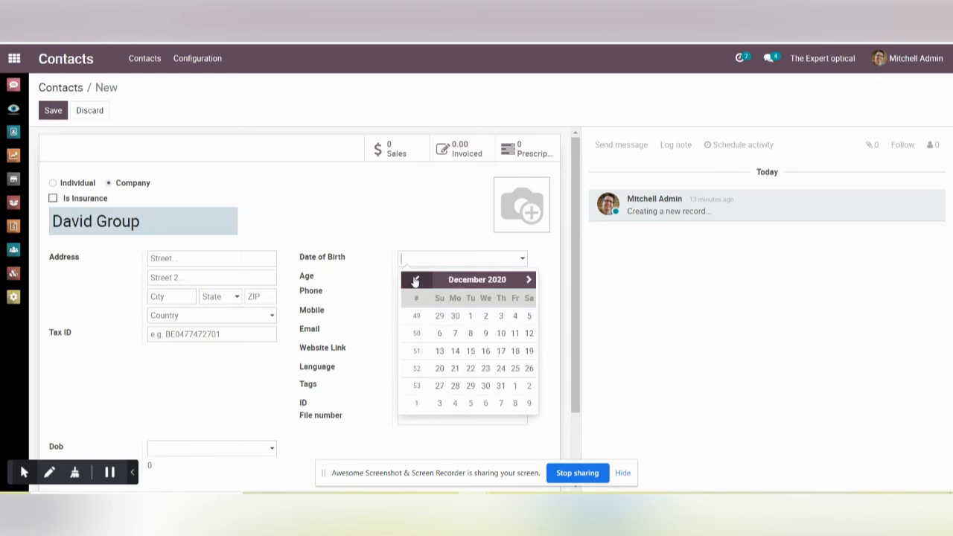
{"action": "left_click", "coordinate": [499, 282]}
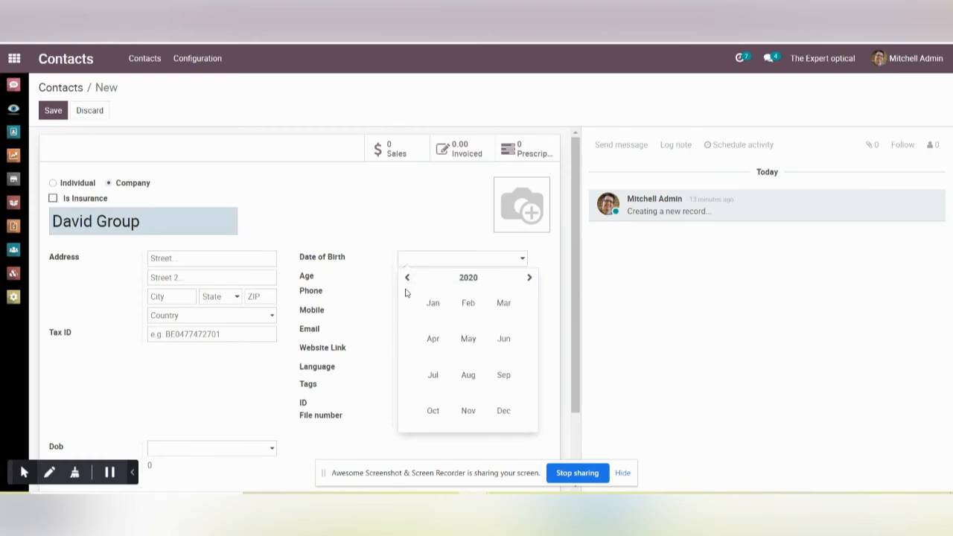
{"action": "left_click", "coordinate": [408, 278]}
{"action": "left_click", "coordinate": [407, 279]}
{"action": "left_click", "coordinate": [469, 305]}
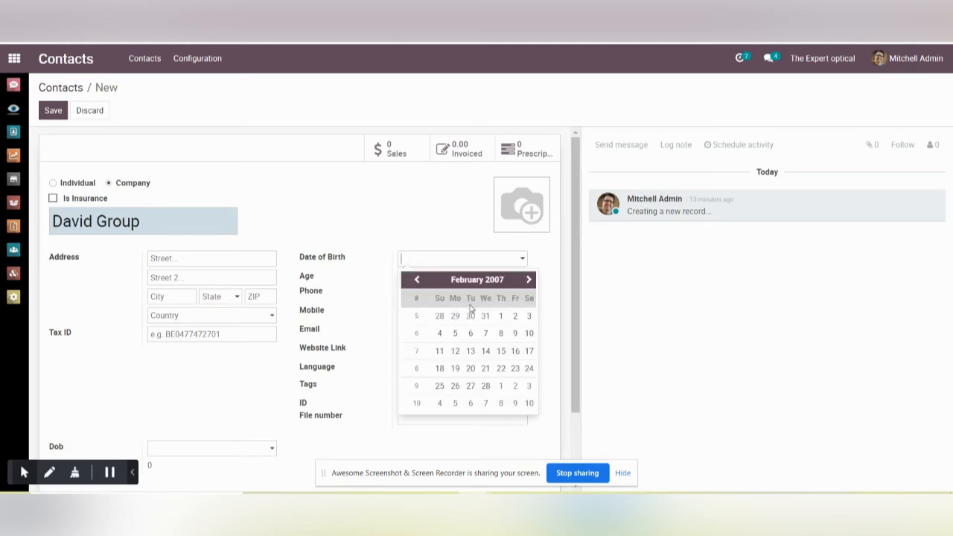
{"action": "left_click", "coordinate": [486, 333]}
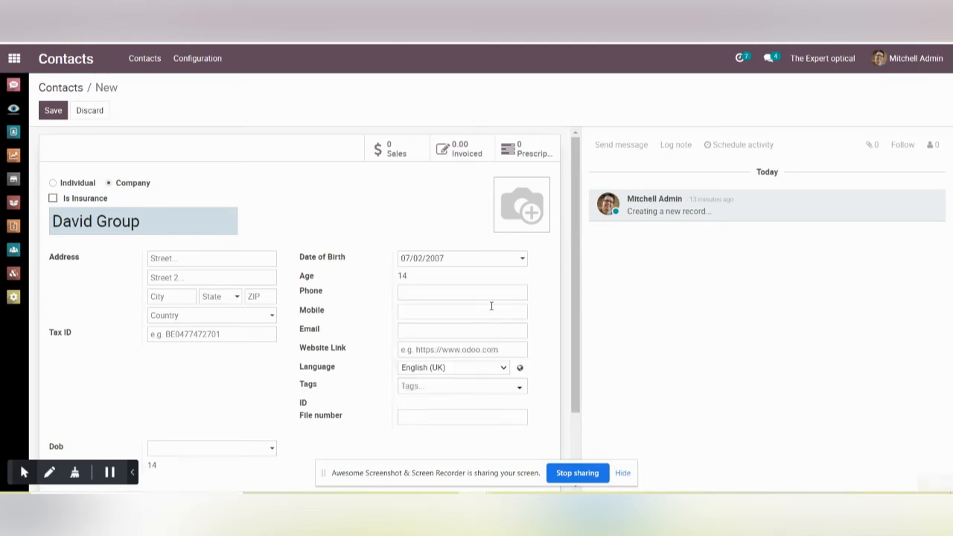
{"action": "left_click", "coordinate": [406, 299]}
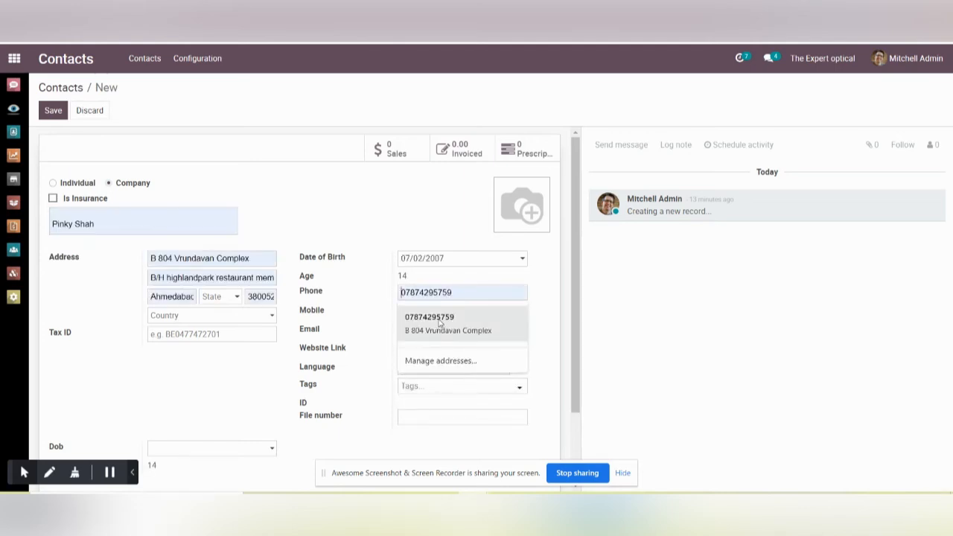
{"action": "left_click", "coordinate": [220, 399]}
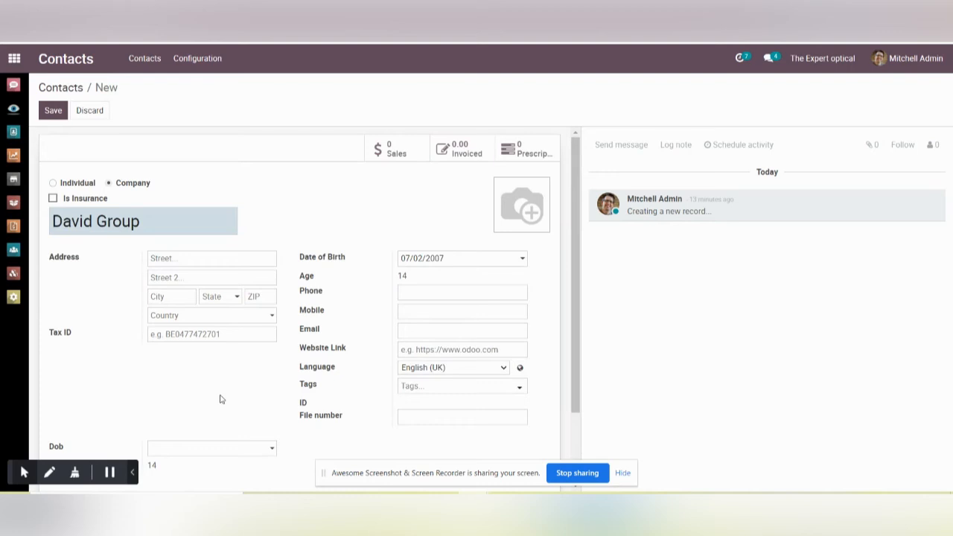
Step: Enter the same date of birth in the Dob field of the David Group contact and save the record
{"action": "scroll", "coordinate": [457, 337], "scroll_direction": "down", "scroll_amount": 1}
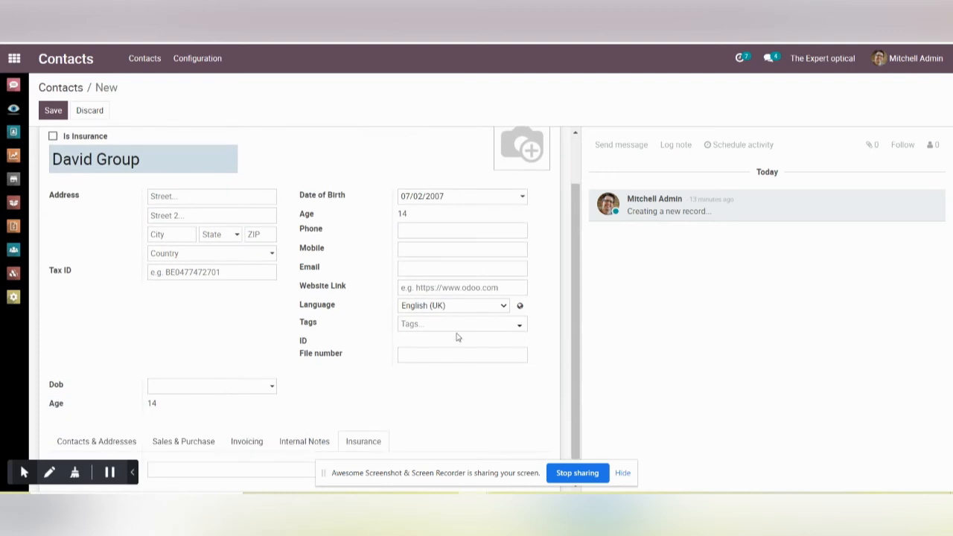
{"action": "left_click", "coordinate": [268, 394]}
{"action": "left_click", "coordinate": [224, 241]}
{"action": "double_click", "coordinate": [158, 223]}
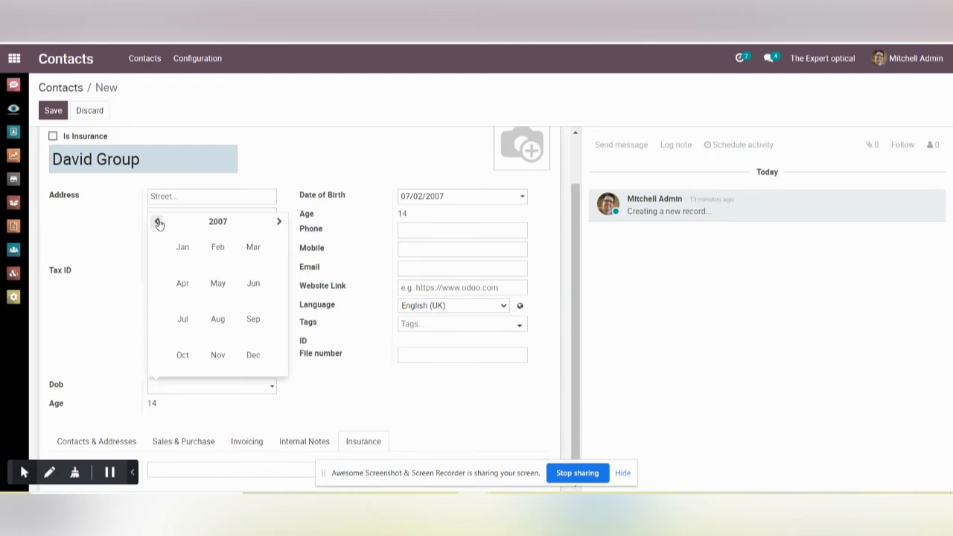
{"action": "left_click", "coordinate": [219, 248]}
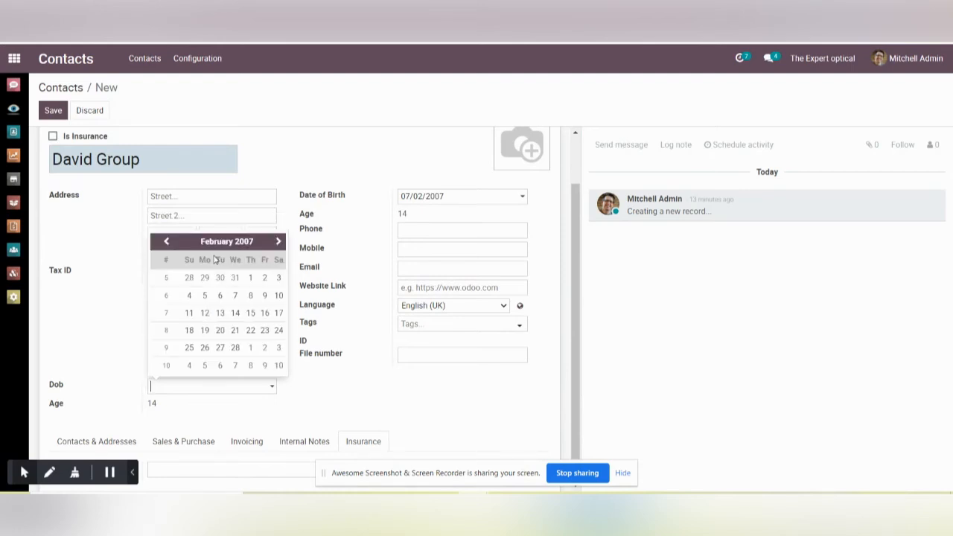
{"action": "left_click", "coordinate": [235, 295]}
{"action": "scroll", "coordinate": [236, 297], "scroll_direction": "down", "scroll_amount": 1}
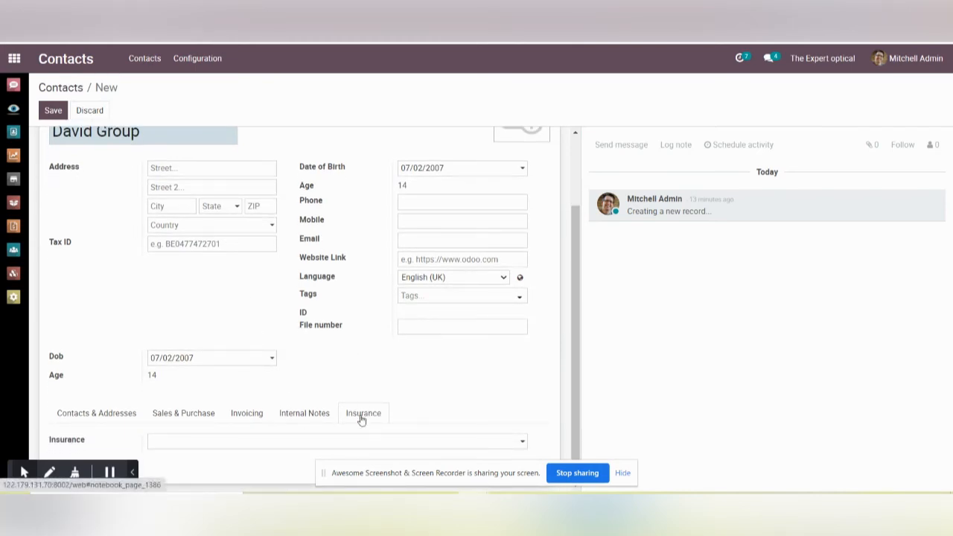
{"action": "scroll", "coordinate": [428, 350], "scroll_direction": "up", "scroll_amount": 3}
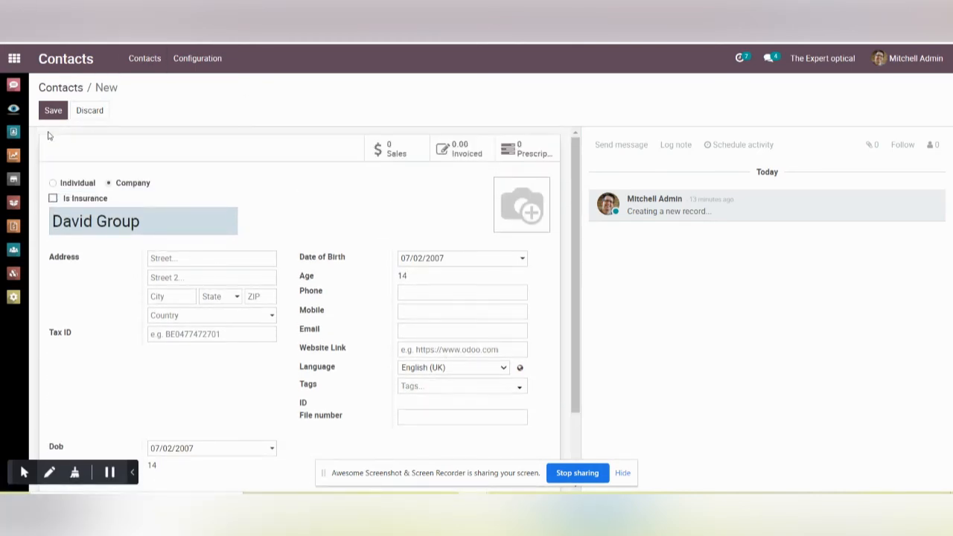
{"action": "left_click", "coordinate": [51, 110]}
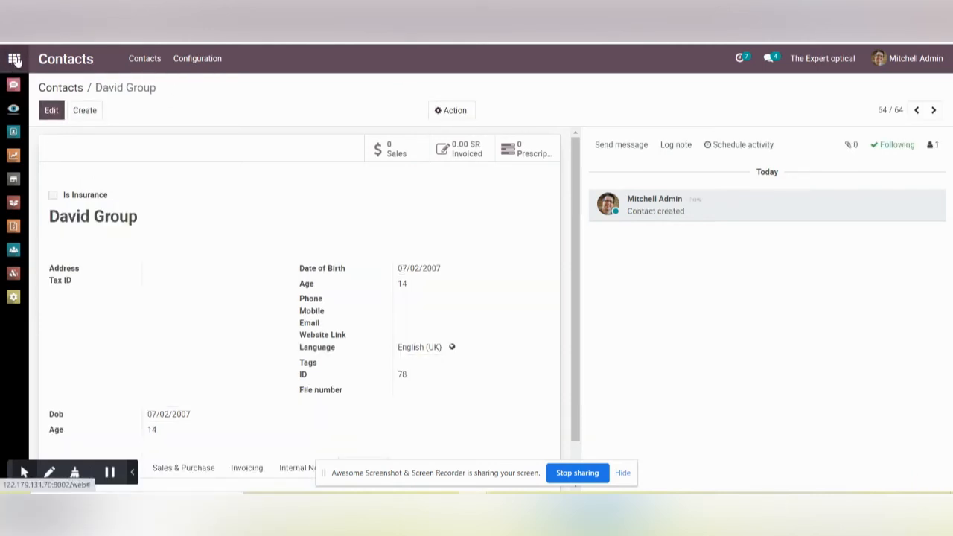
Step: Switch to Point of Sale and resume the Shop session
{"action": "left_click", "coordinate": [15, 60]}
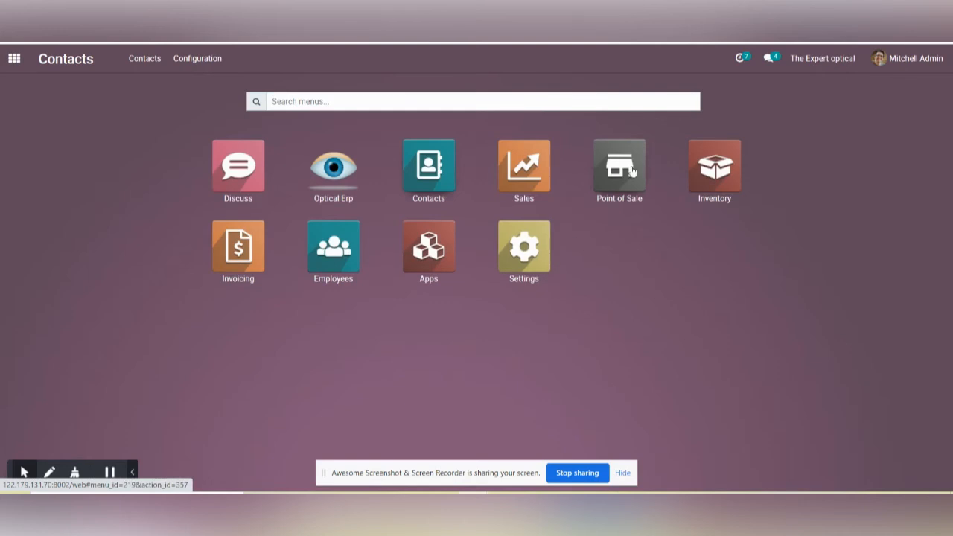
{"action": "left_click", "coordinate": [627, 170]}
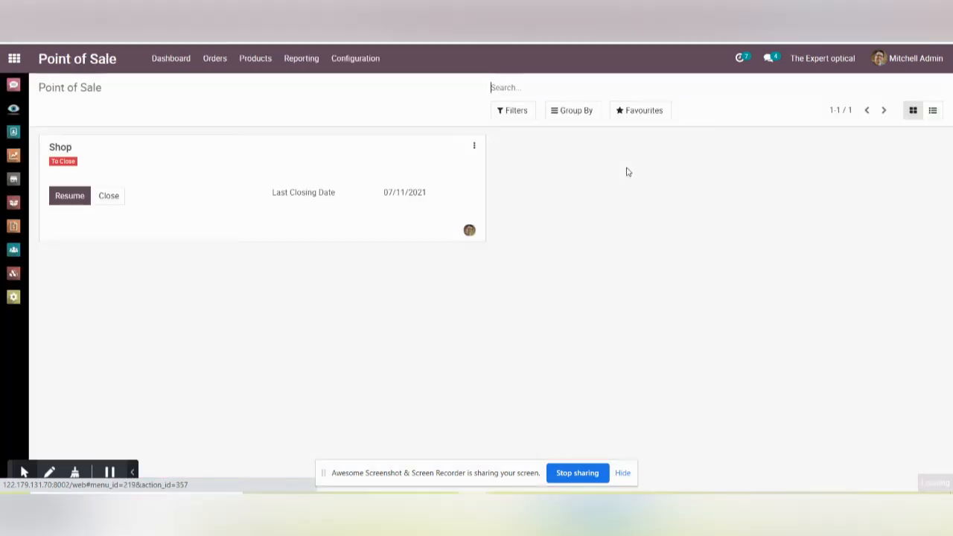
{"action": "left_click", "coordinate": [60, 206]}
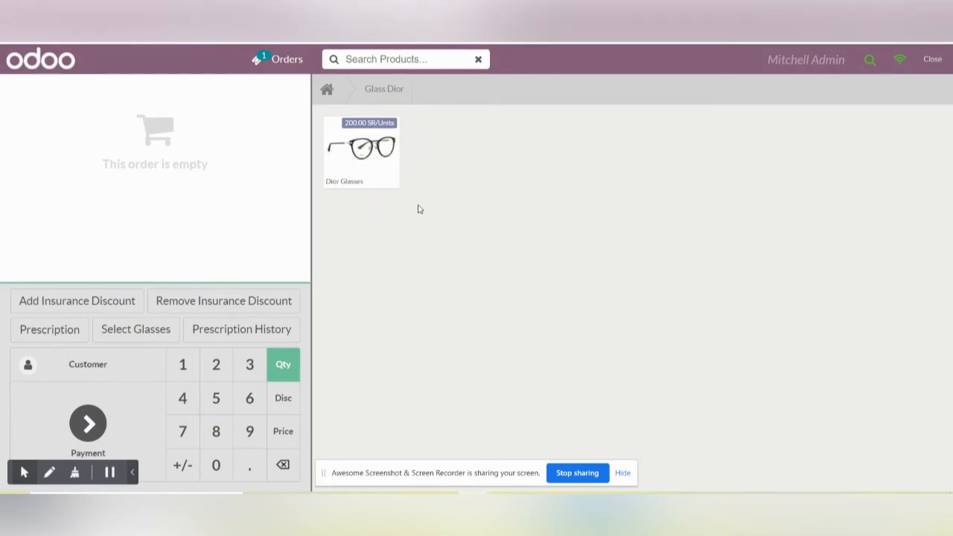
Step: Look up the insured customer by first name and assign the match with a phone number but no e-mail to the order
{"action": "left_click", "coordinate": [101, 372]}
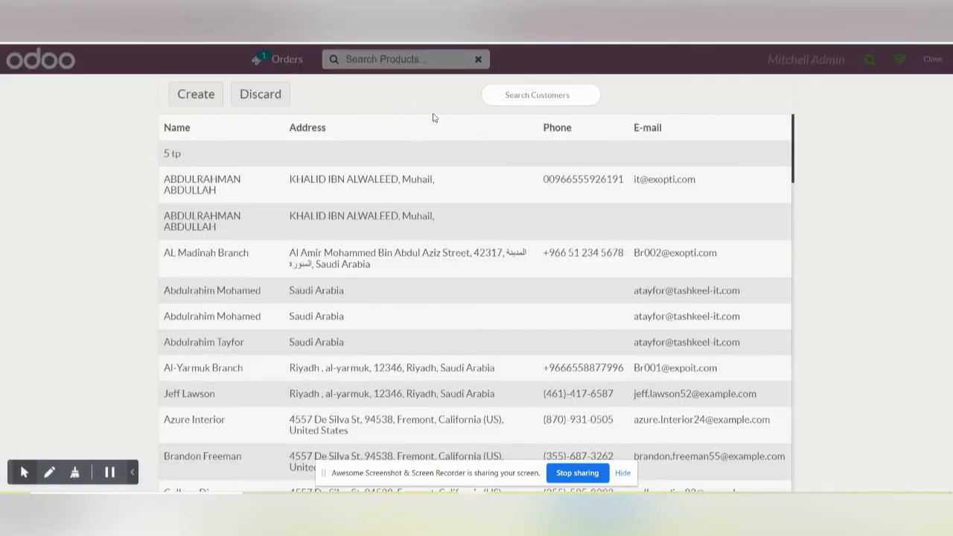
{"action": "left_click", "coordinate": [529, 97]}
{"action": "type", "text": "pink"}
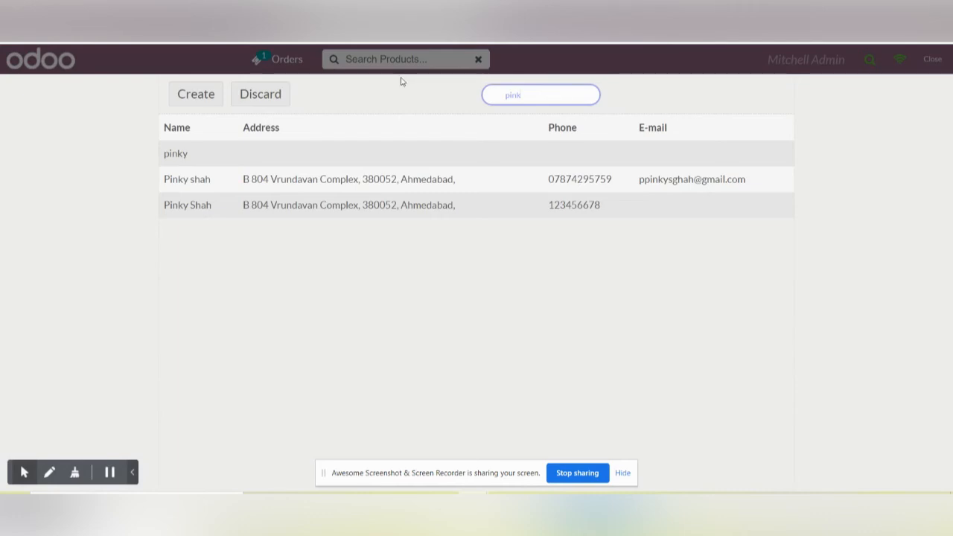
{"action": "left_click", "coordinate": [341, 208]}
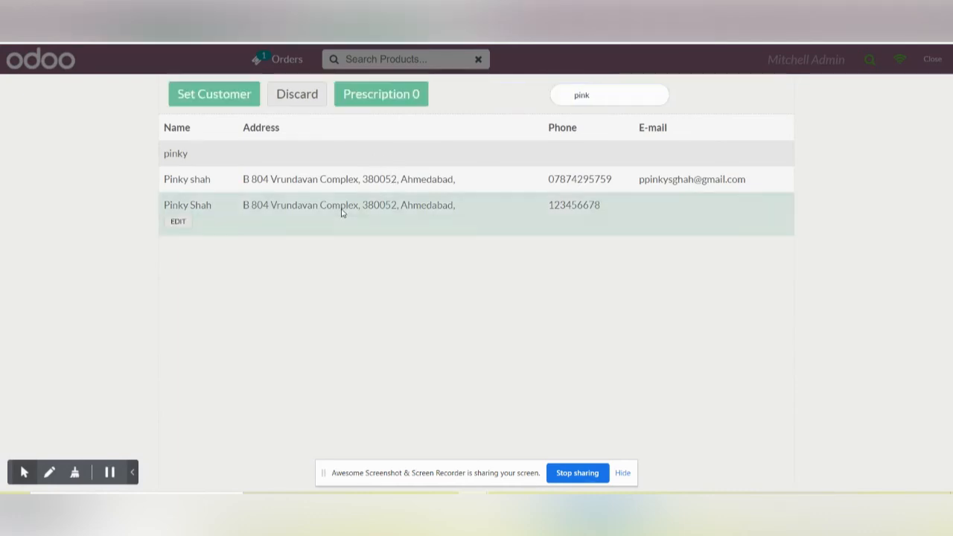
{"action": "left_click", "coordinate": [201, 97]}
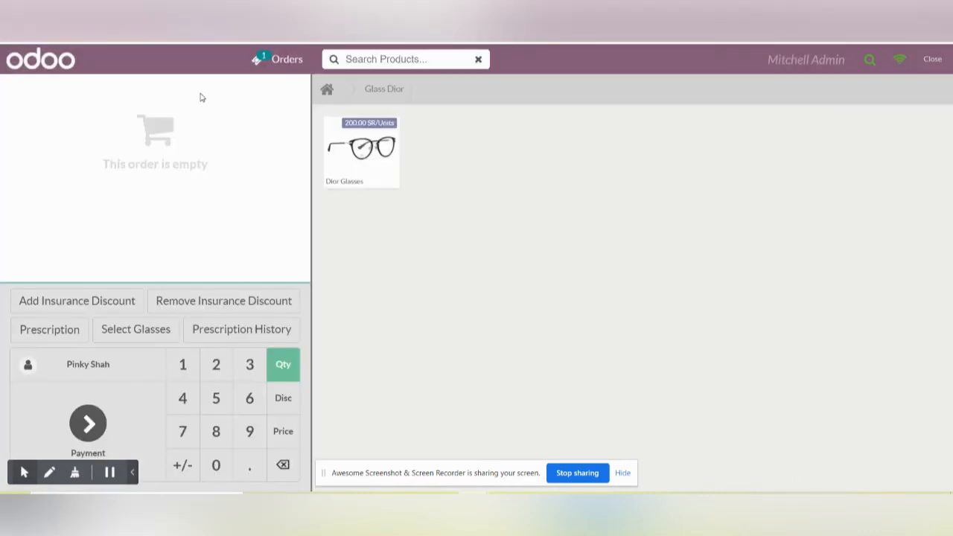
Step: Add Dior Glasses to the order with serial number 1234656
{"action": "left_click", "coordinate": [372, 155]}
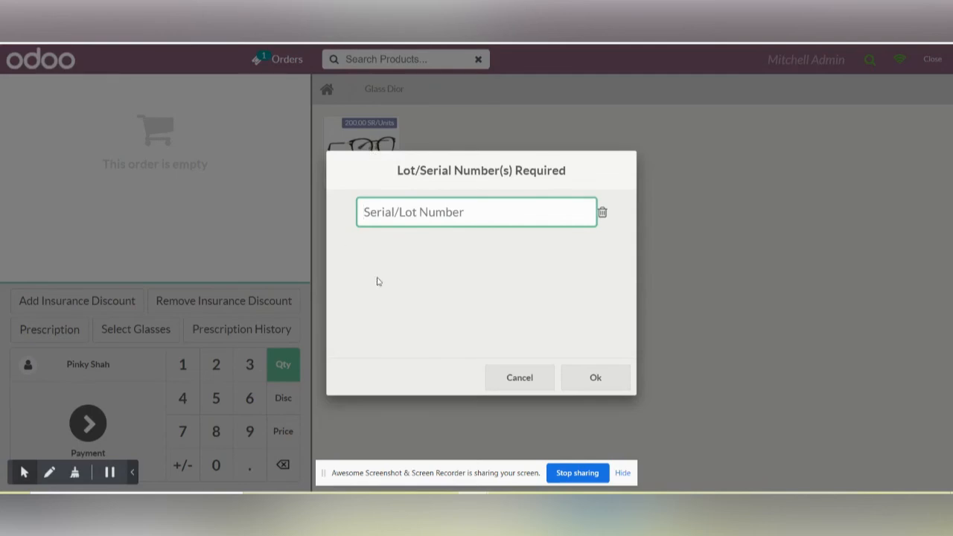
{"action": "type", "text": "1234656"}
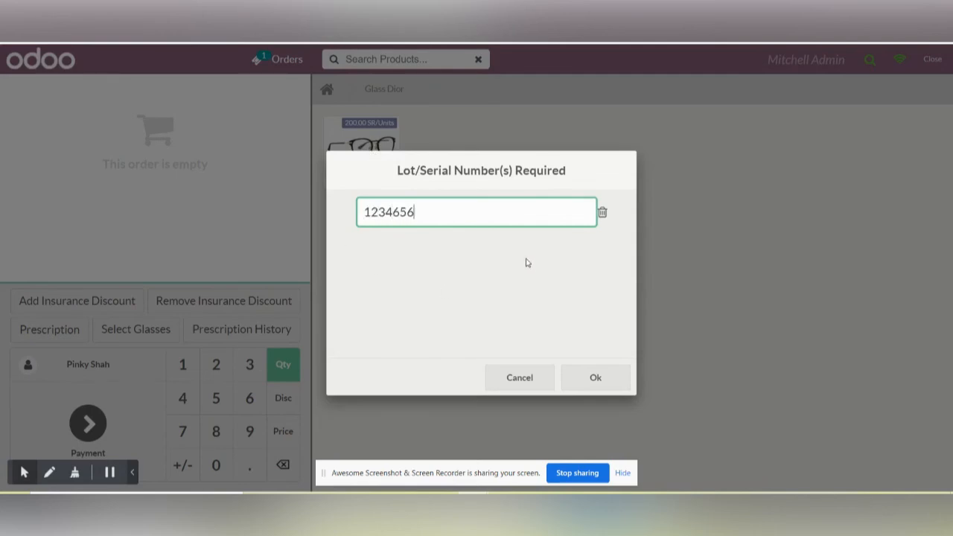
{"action": "left_click", "coordinate": [594, 378]}
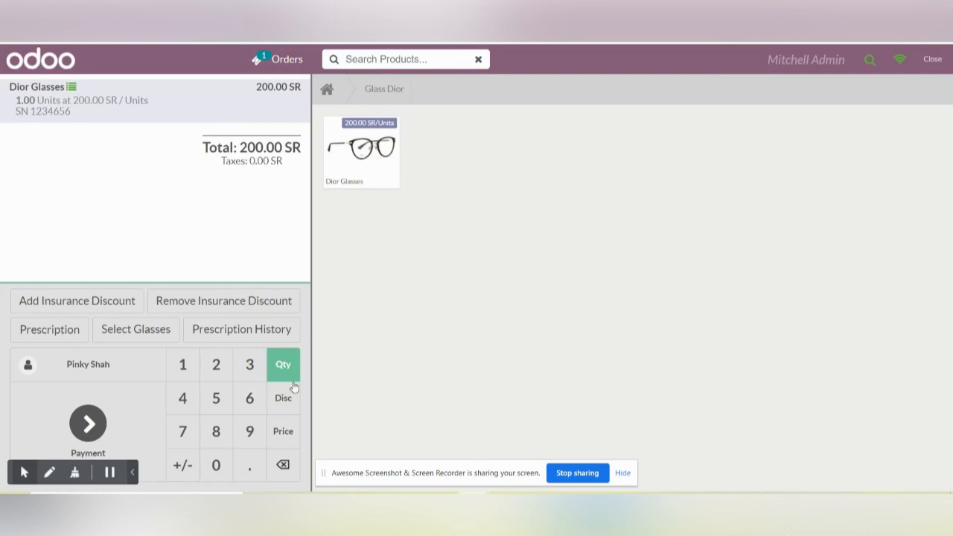
Step: Set the Dior Glasses quantity to 369 and apply the insurance discount to the order
{"action": "left_click", "coordinate": [249, 380]}
{"action": "left_click", "coordinate": [250, 401]}
{"action": "left_click", "coordinate": [250, 434]}
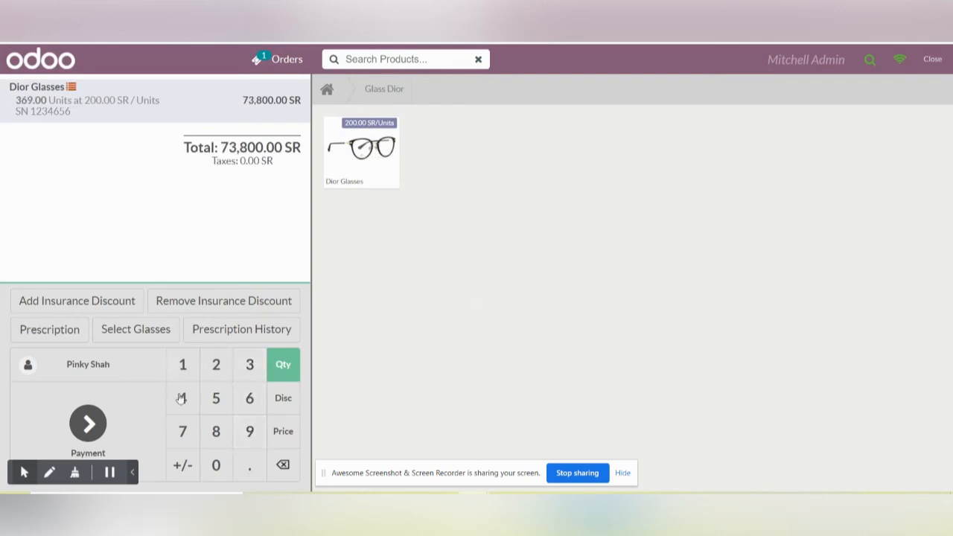
{"action": "left_click", "coordinate": [71, 307]}
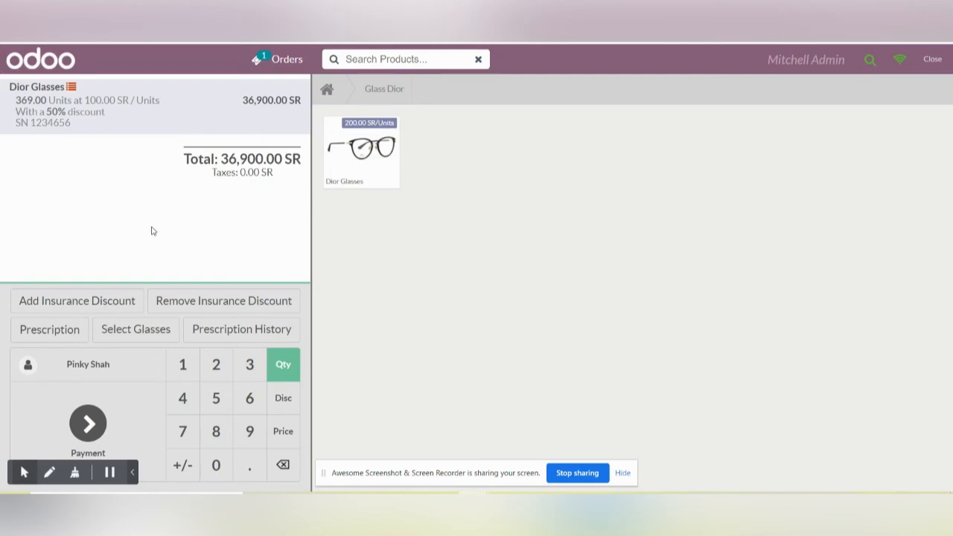
Step: Pay the insured customer's order in cash and validate it without printing the receipt
{"action": "left_click", "coordinate": [88, 432]}
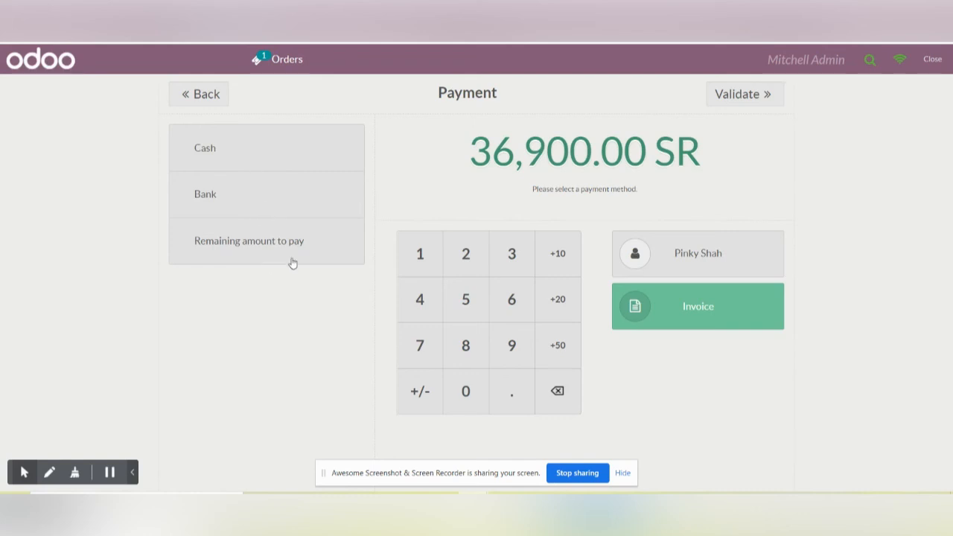
{"action": "left_click", "coordinate": [220, 151]}
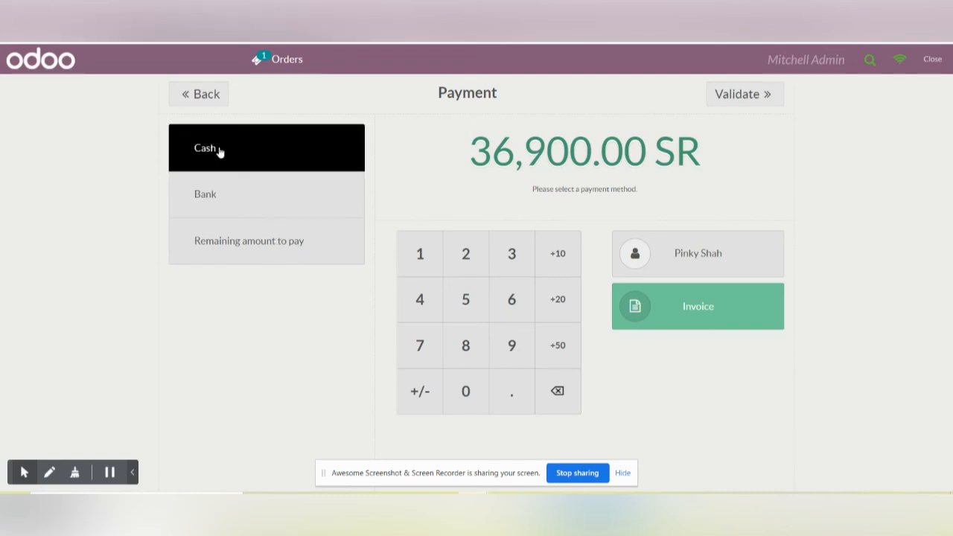
{"action": "left_click", "coordinate": [727, 89]}
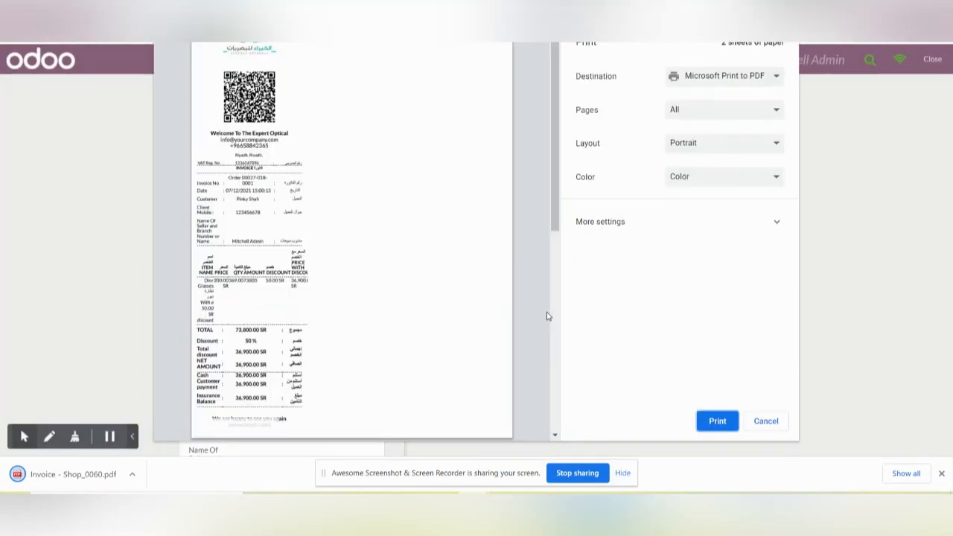
{"action": "left_click", "coordinate": [766, 422]}
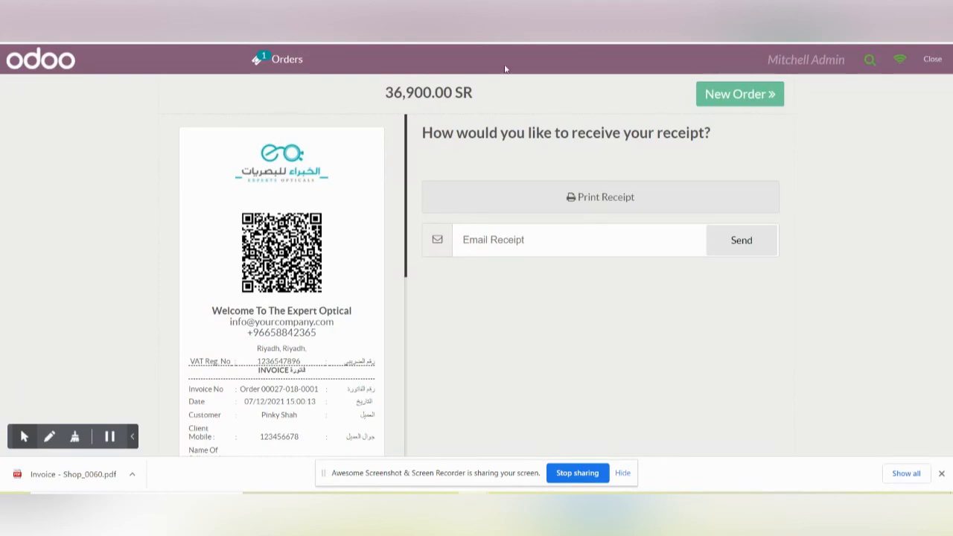
Step: Start a new order and assign the David group customer that has a phone number and e-mail address
{"action": "left_click", "coordinate": [735, 95]}
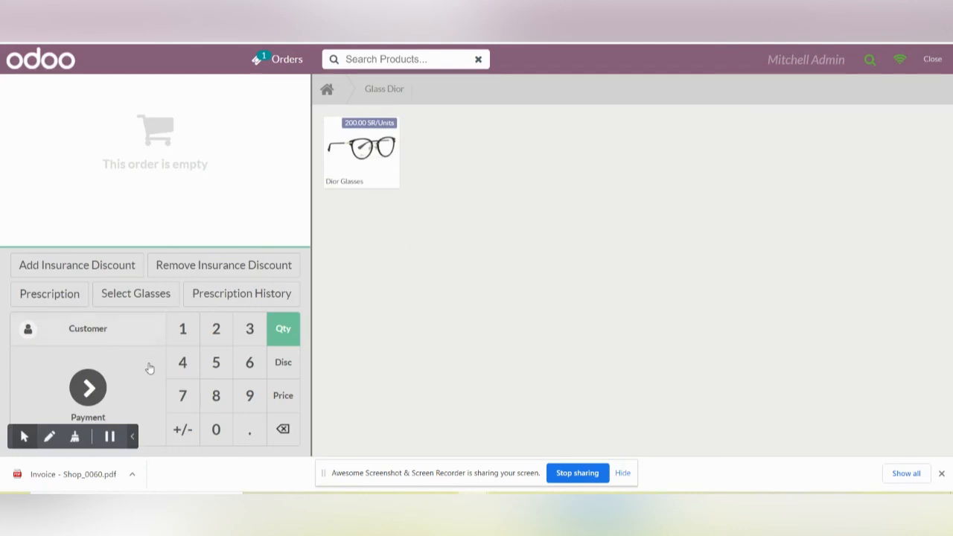
{"action": "left_click", "coordinate": [88, 332]}
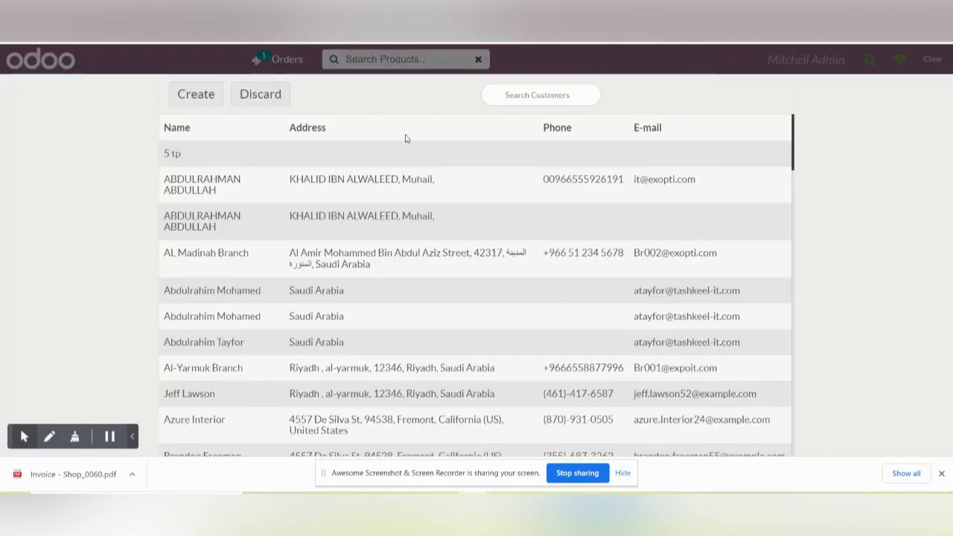
{"action": "left_click", "coordinate": [515, 97]}
{"action": "type", "text": "da"}
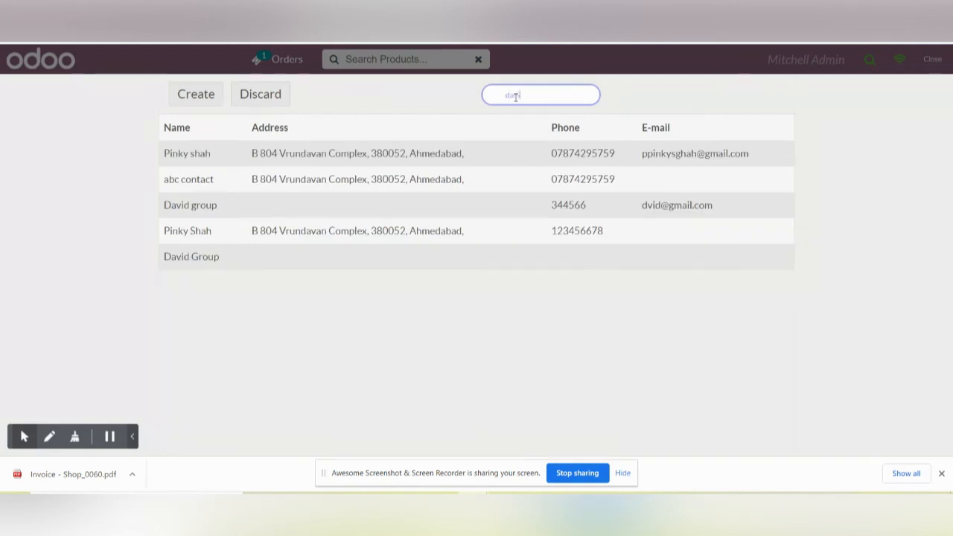
{"action": "type", "text": "vid"}
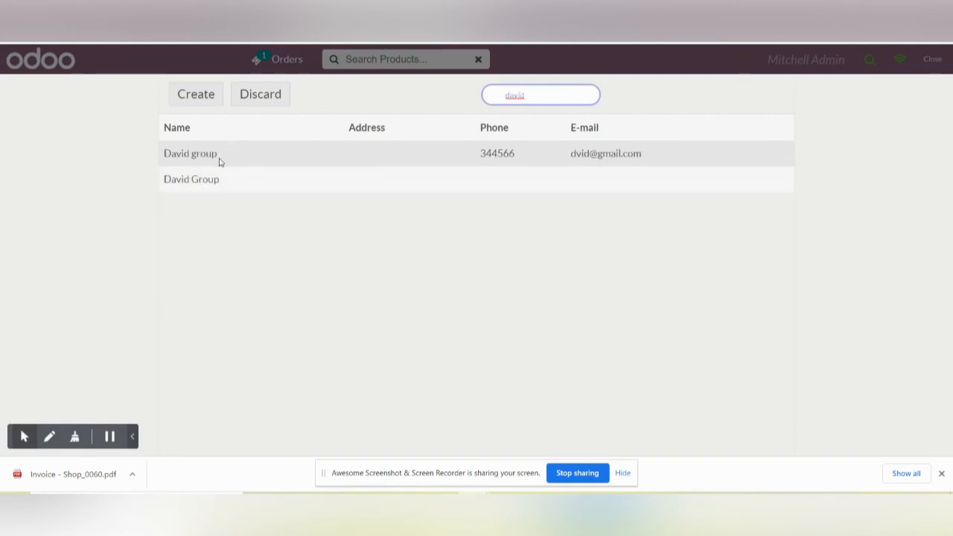
{"action": "left_click", "coordinate": [219, 157]}
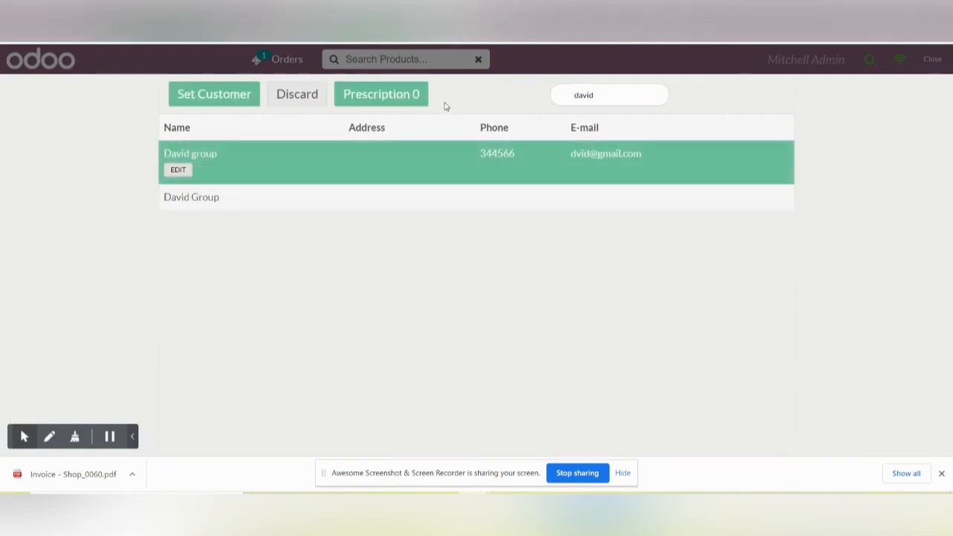
{"action": "left_click", "coordinate": [215, 96]}
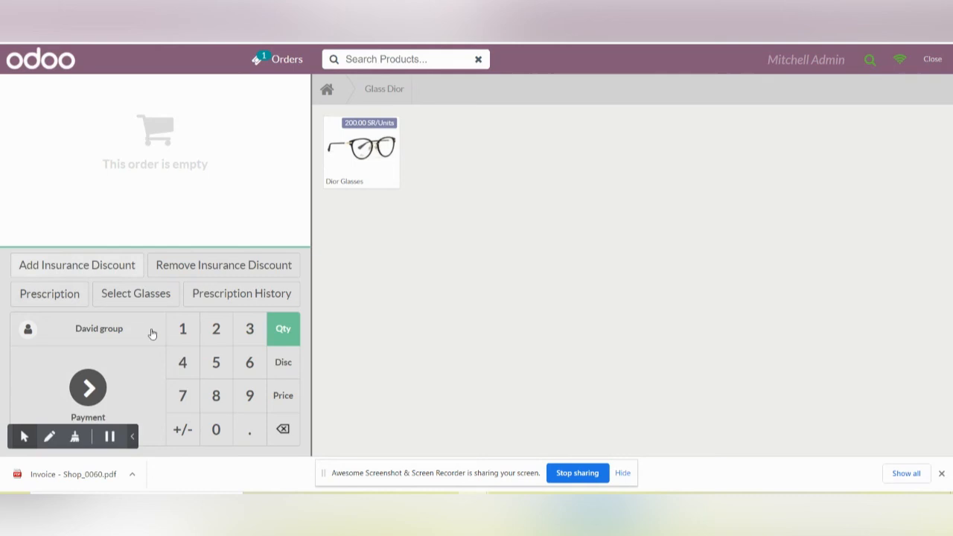
Step: Add Dior Glasses with serial number 456789 and try to apply the insurance discount to the David group order
{"action": "left_click", "coordinate": [337, 160]}
{"action": "type", "text": "456789"}
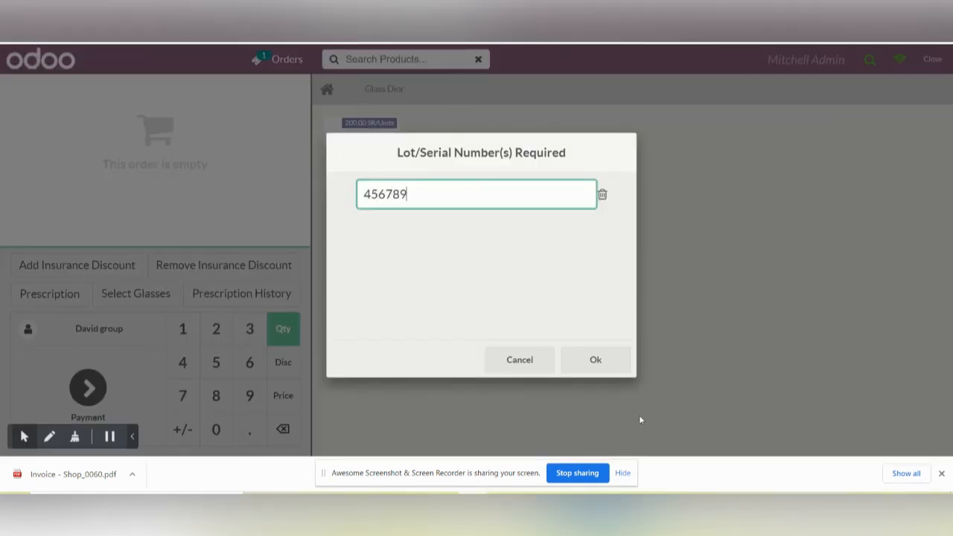
{"action": "left_click", "coordinate": [591, 361]}
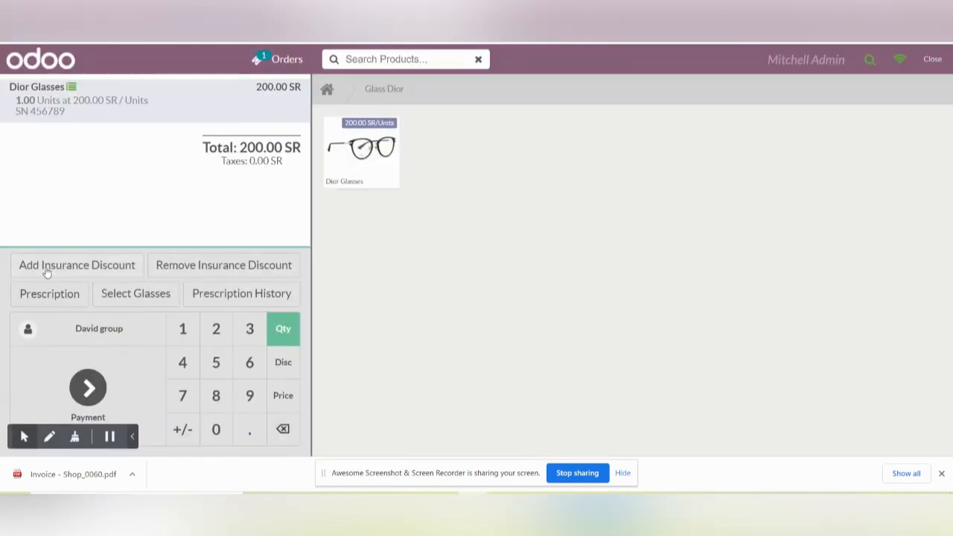
{"action": "left_click", "coordinate": [93, 266]}
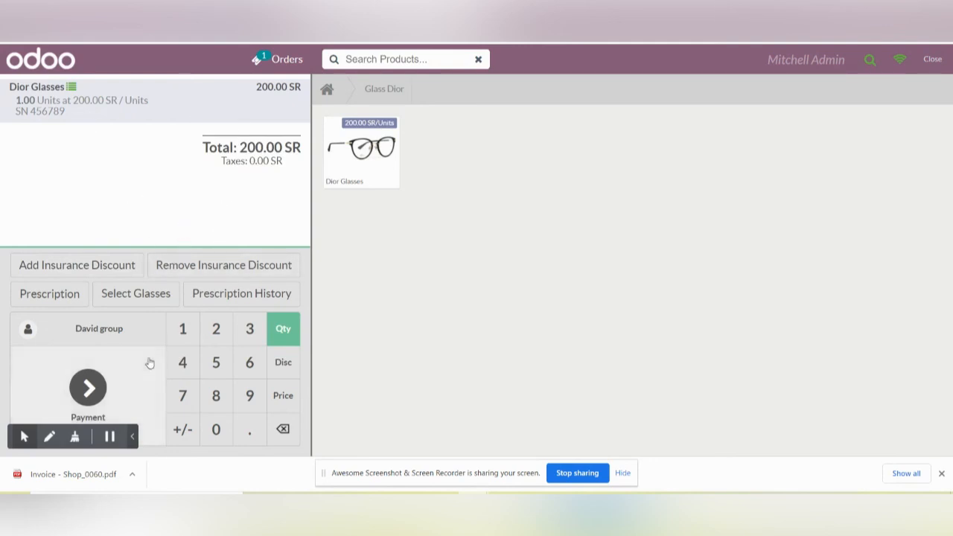
Step: Pay the David group order in cash and validate it without printing the receipt
{"action": "left_click", "coordinate": [89, 388]}
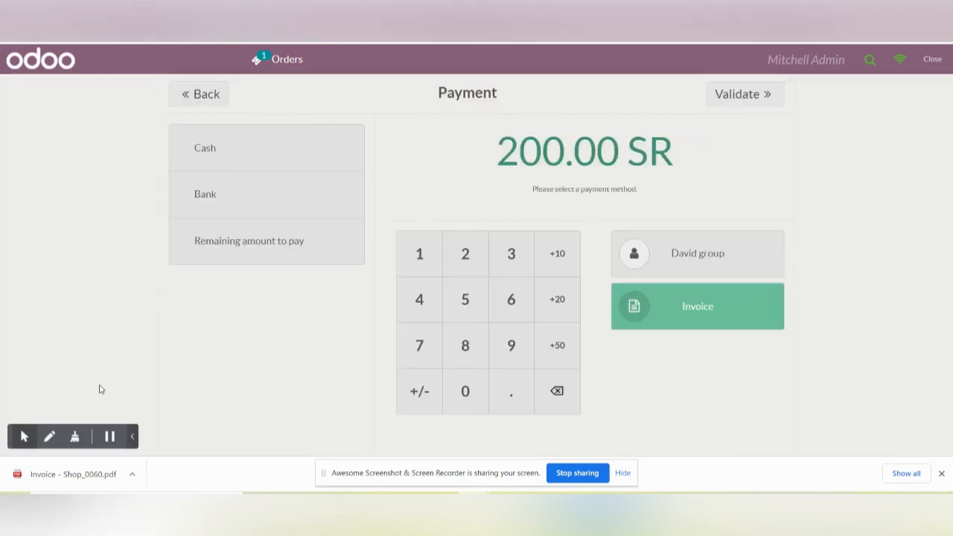
{"action": "left_click", "coordinate": [253, 152]}
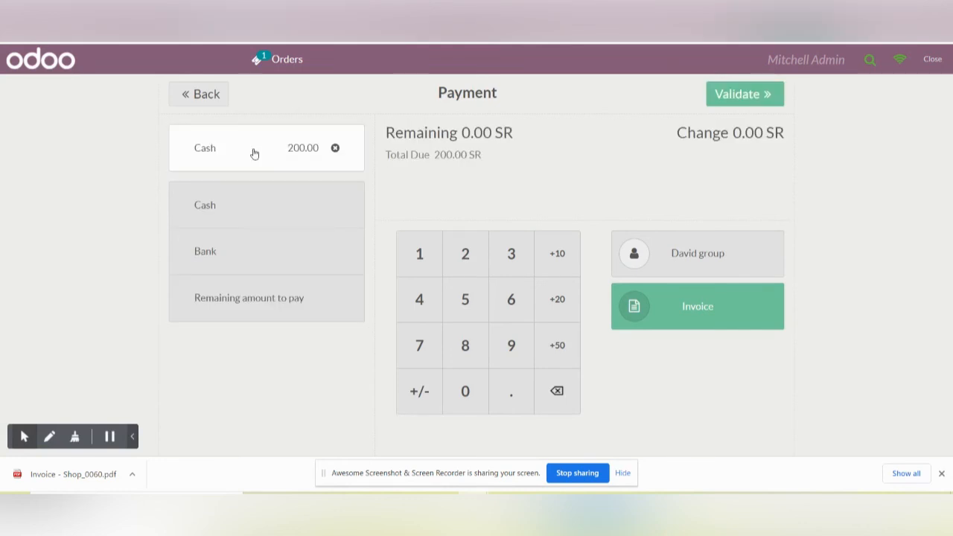
{"action": "left_click", "coordinate": [746, 94]}
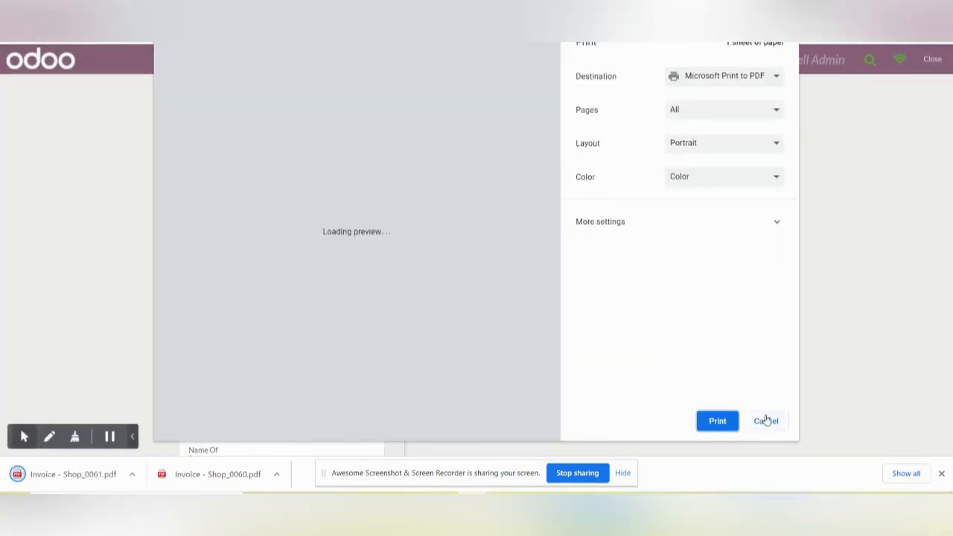
{"action": "left_click", "coordinate": [767, 421]}
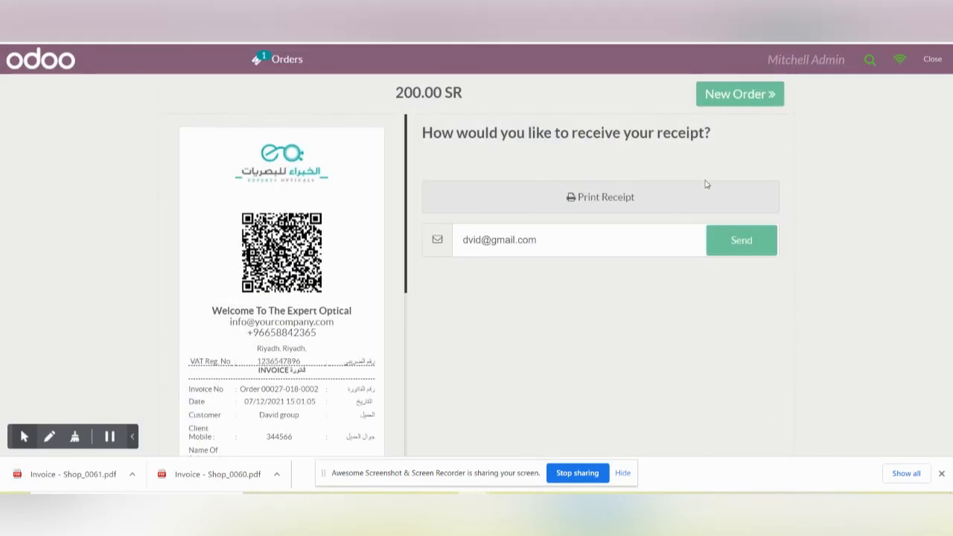
Step: Email the receipt to the customer's stored address and close the point of sale screen, confirming the exit
{"action": "left_click", "coordinate": [742, 250]}
{"action": "left_click", "coordinate": [935, 64]}
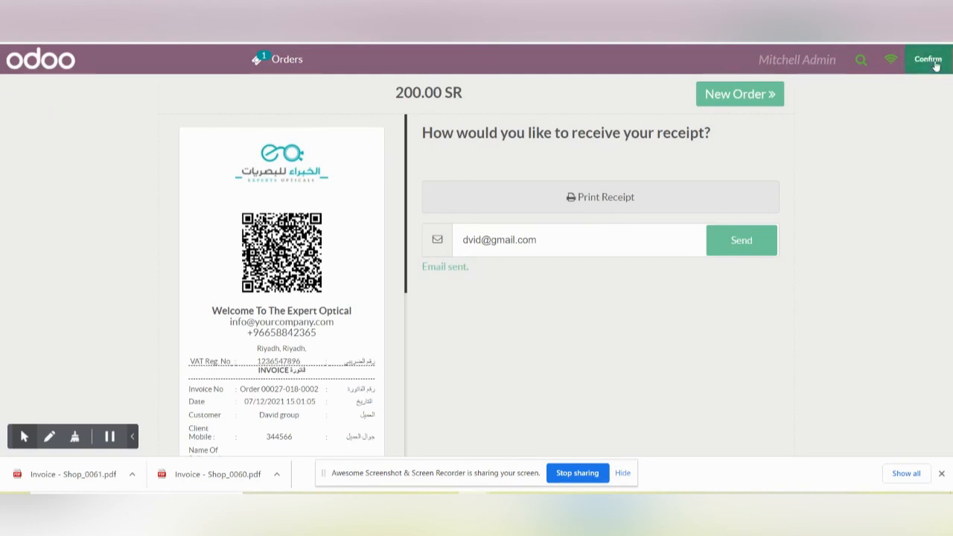
{"action": "left_click", "coordinate": [934, 63]}
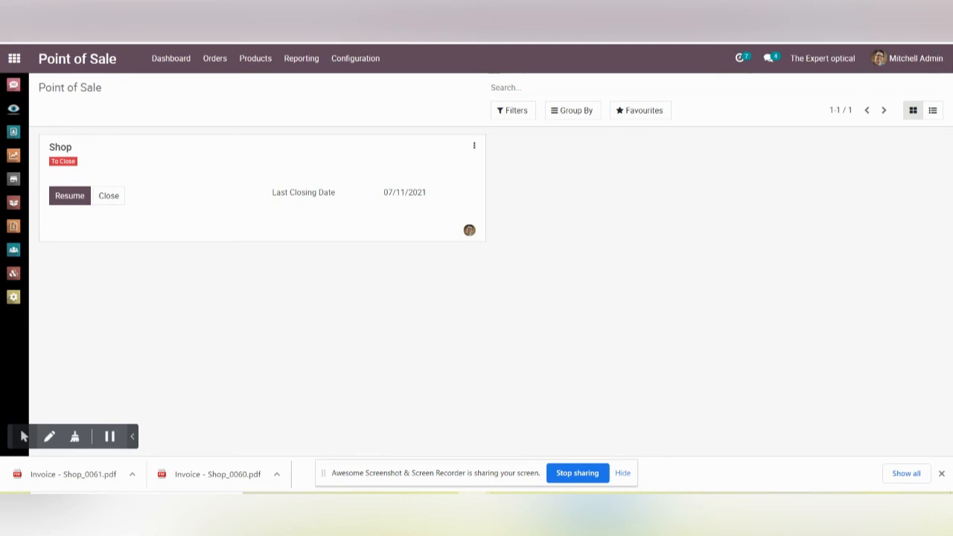
{"action": "left_click", "coordinate": [868, 26]}
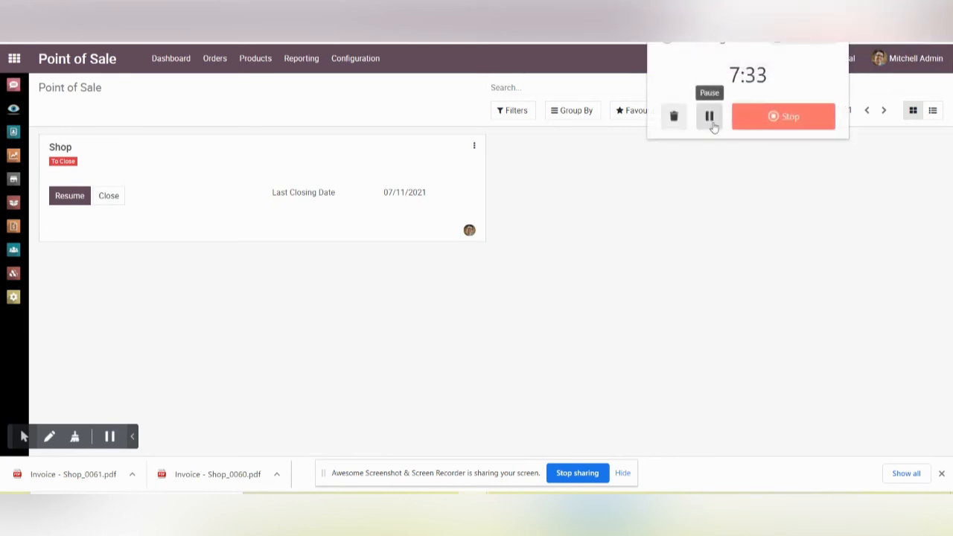